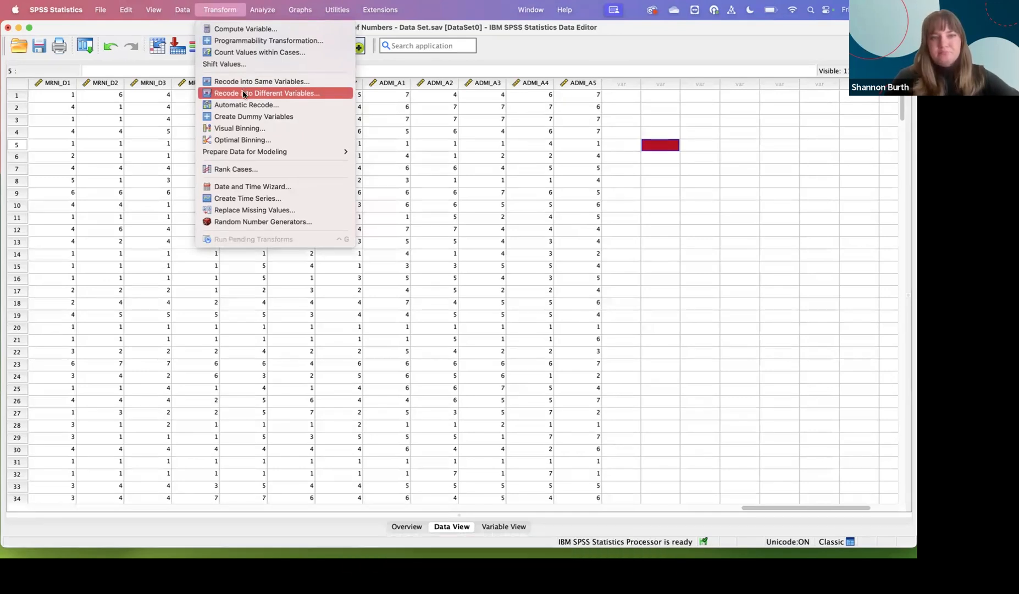
# Step: Start a Recode into Different Variables with the political orientation item (pol) as the input variable
pyautogui.click(243, 94)
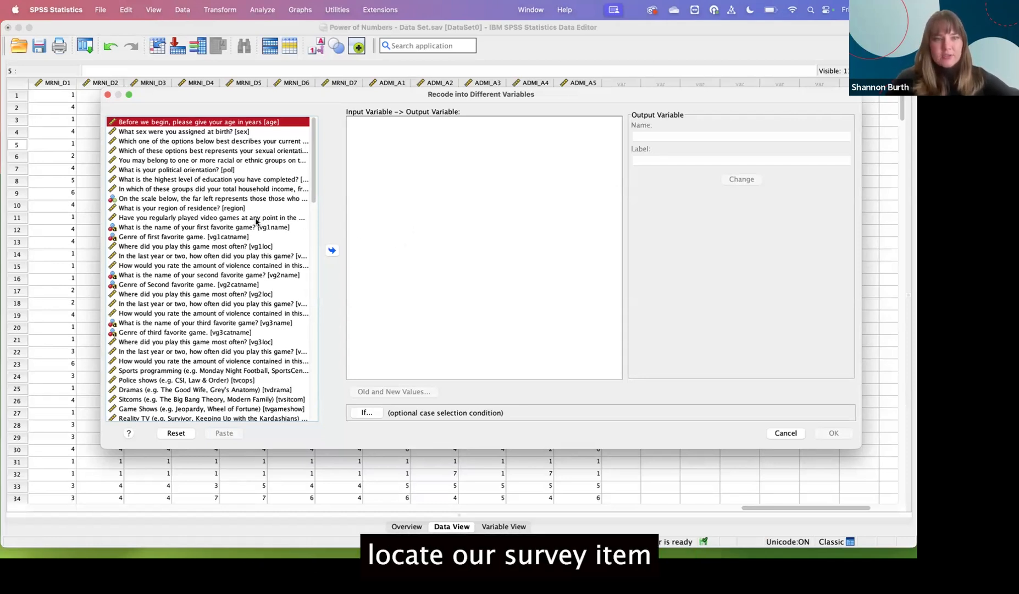
pyautogui.click(143, 170)
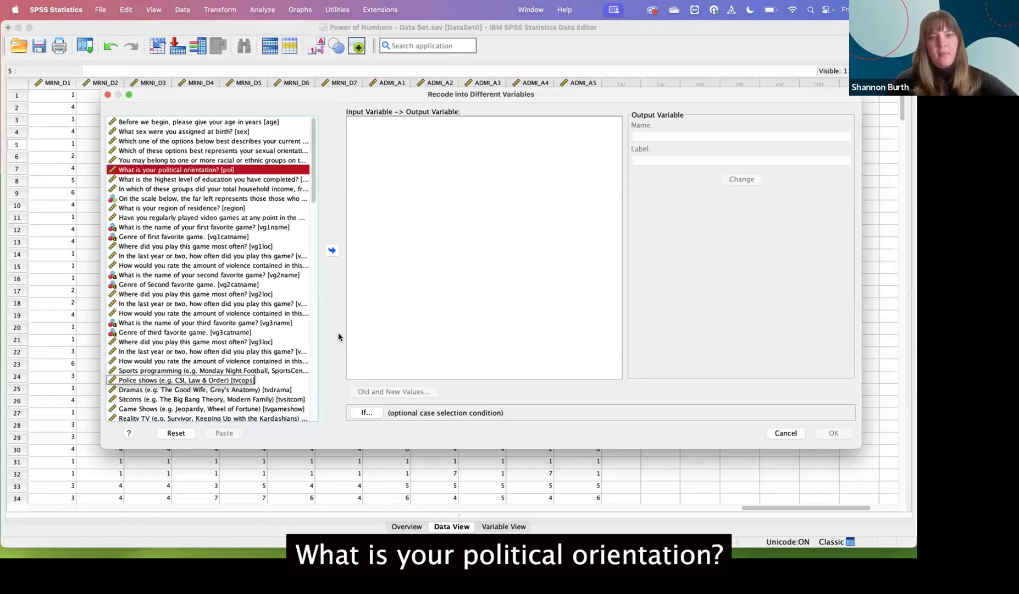
pyautogui.click(332, 250)
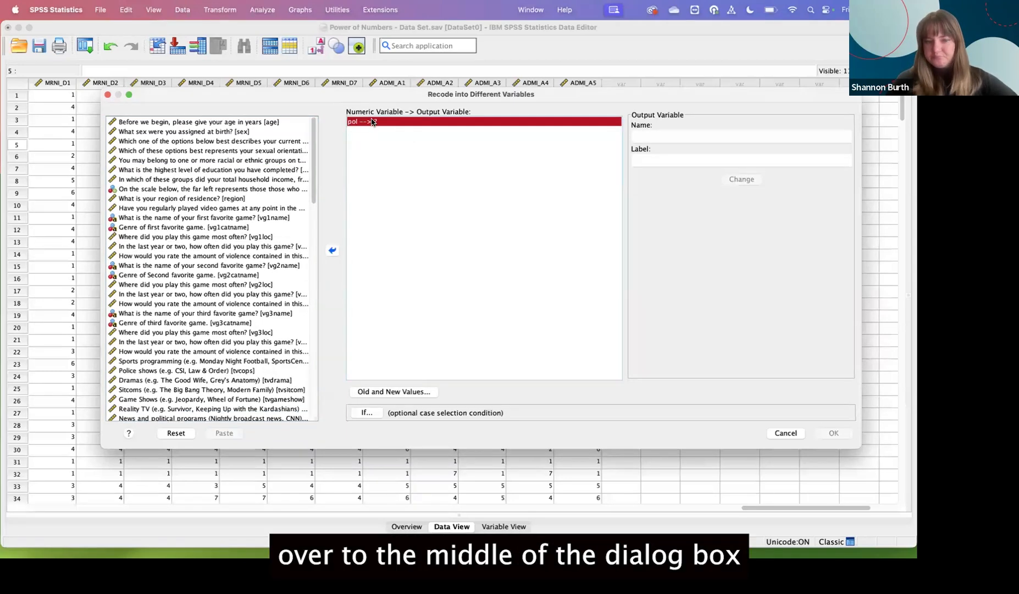
# Step: Name the output variable pol_recode, label it "Political Ideology Recoded", and apply both to the pol recode
pyautogui.click(633, 137)
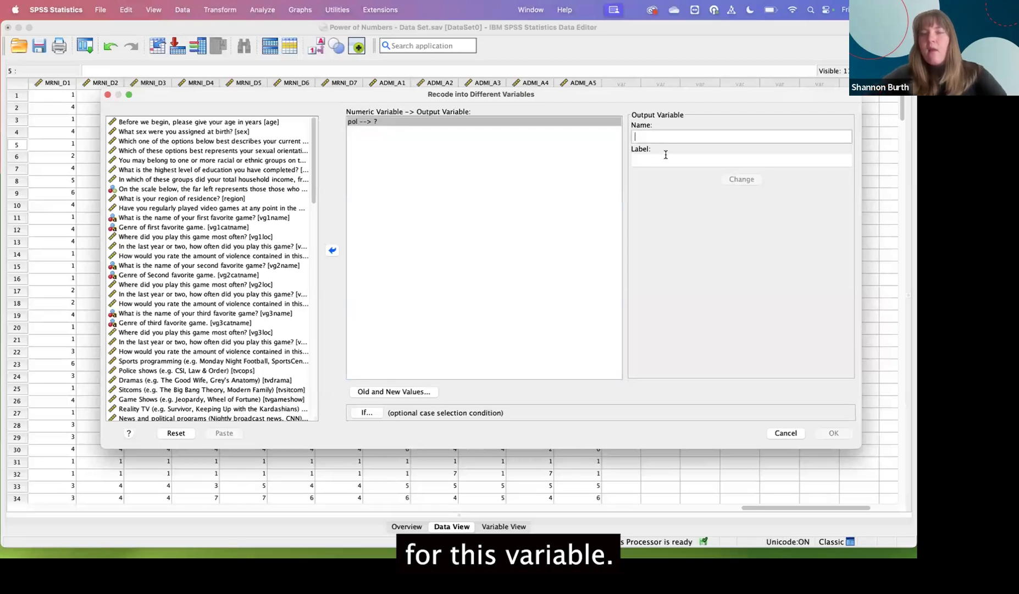
pyautogui.write('pol')
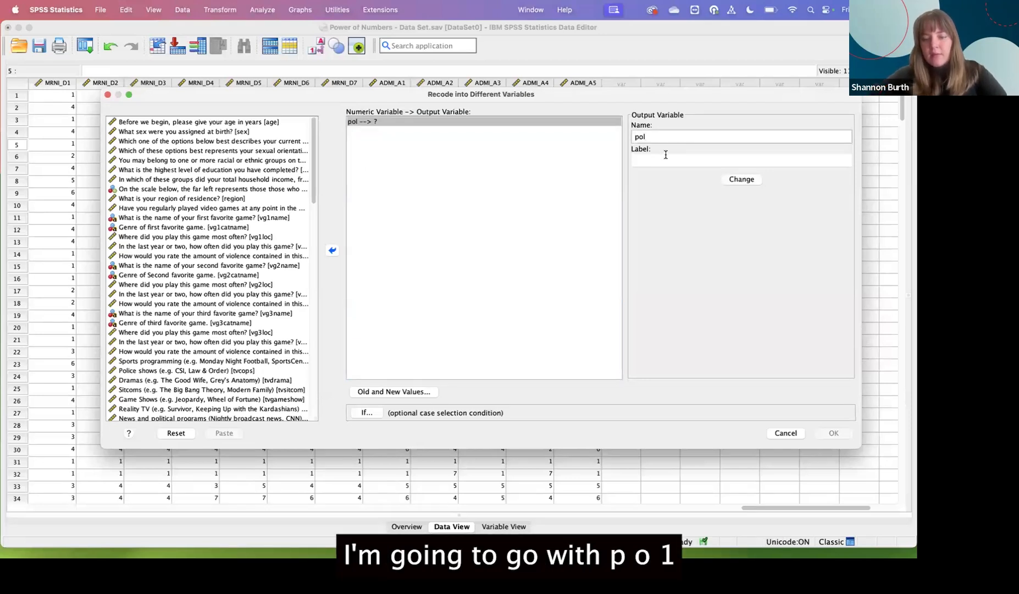
pyautogui.write('_recode')
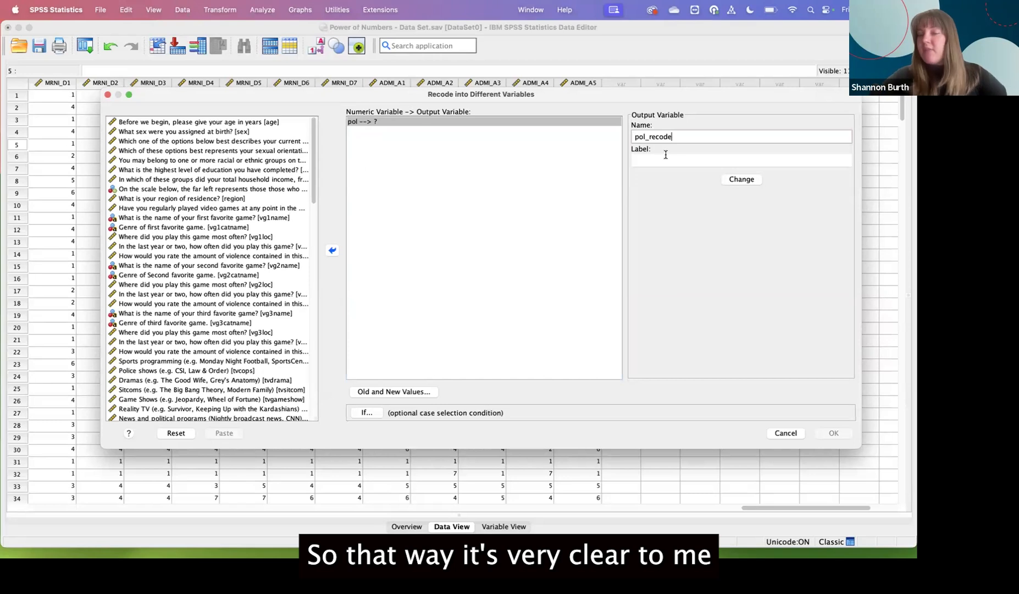
pyautogui.click(654, 162)
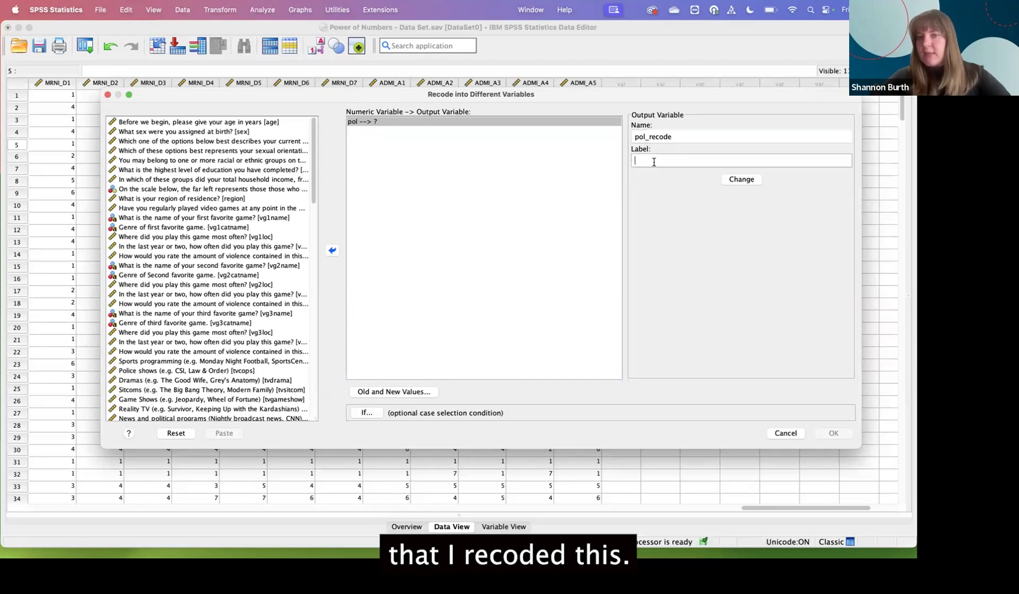
pyautogui.write('R')
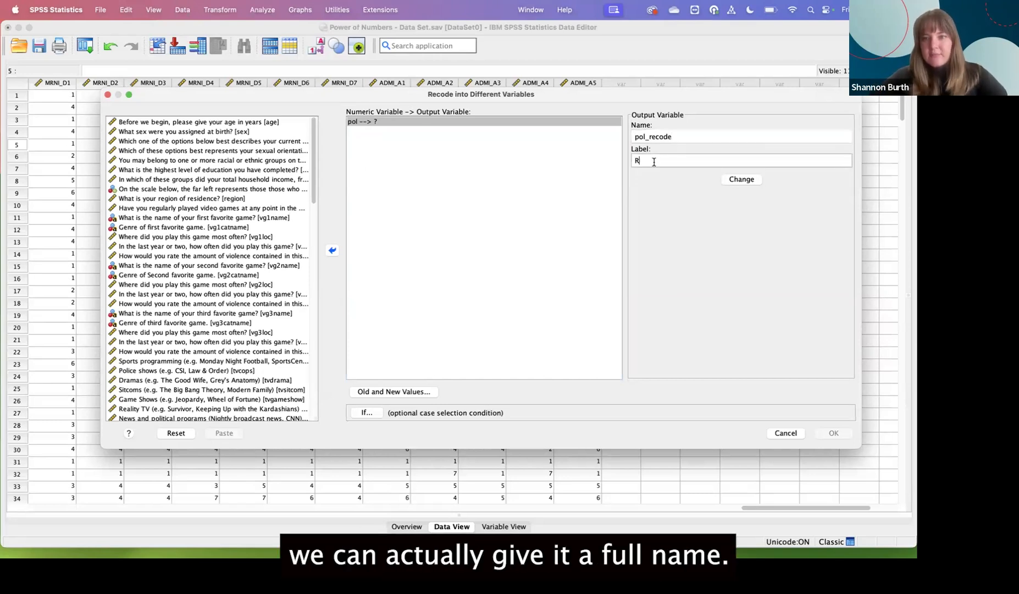
pyautogui.press('BackSpace')
pyautogui.write('Po')
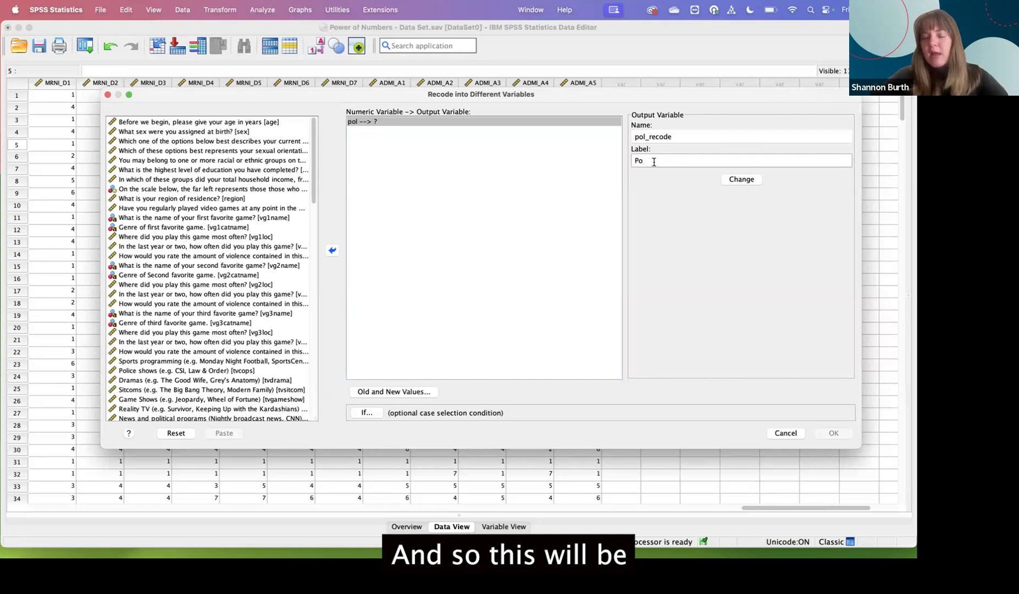
pyautogui.write('litical Id')
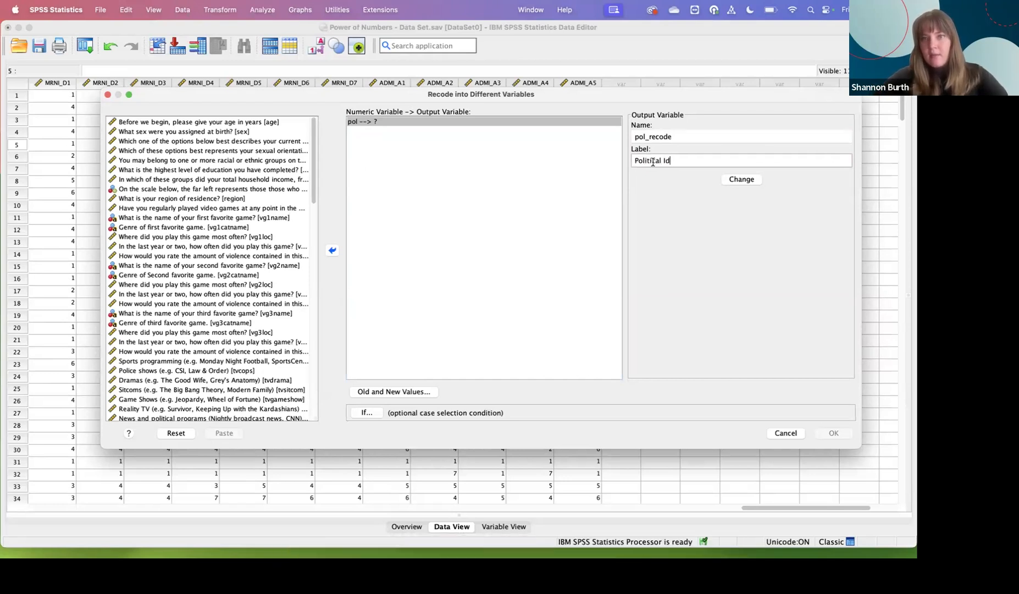
pyautogui.write('eology Reco')
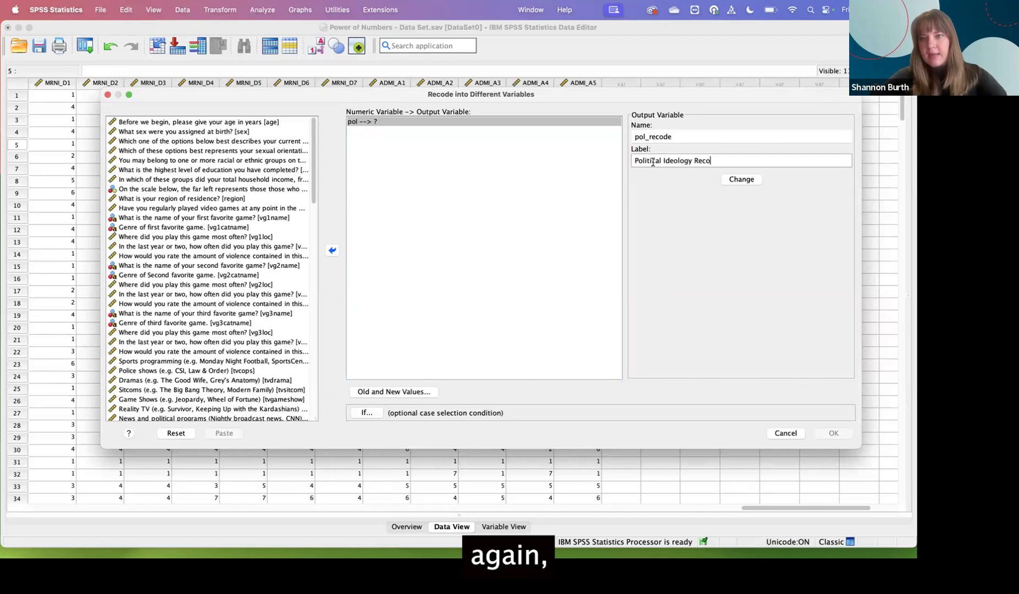
pyautogui.write('ded')
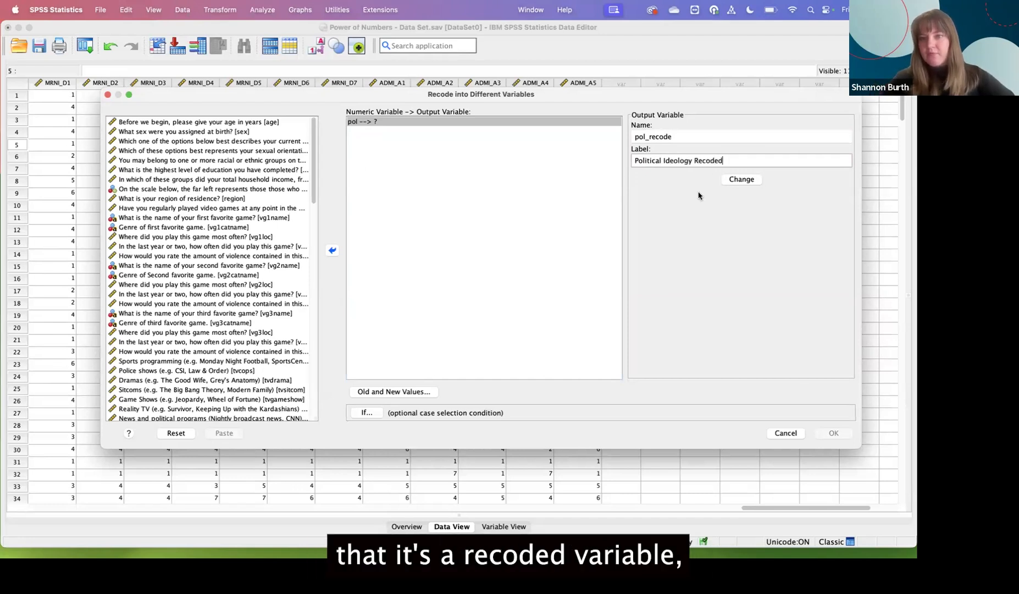
pyautogui.click(738, 179)
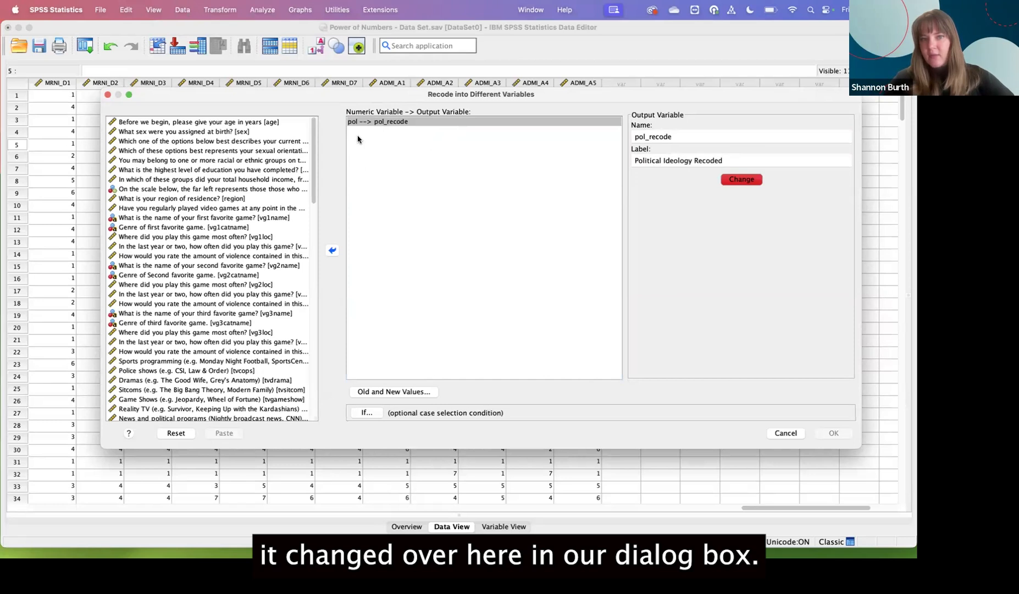
# Step: In the old and new values definition for pol_recode, add a rule recoding old value 1 as 1
pyautogui.click(389, 392)
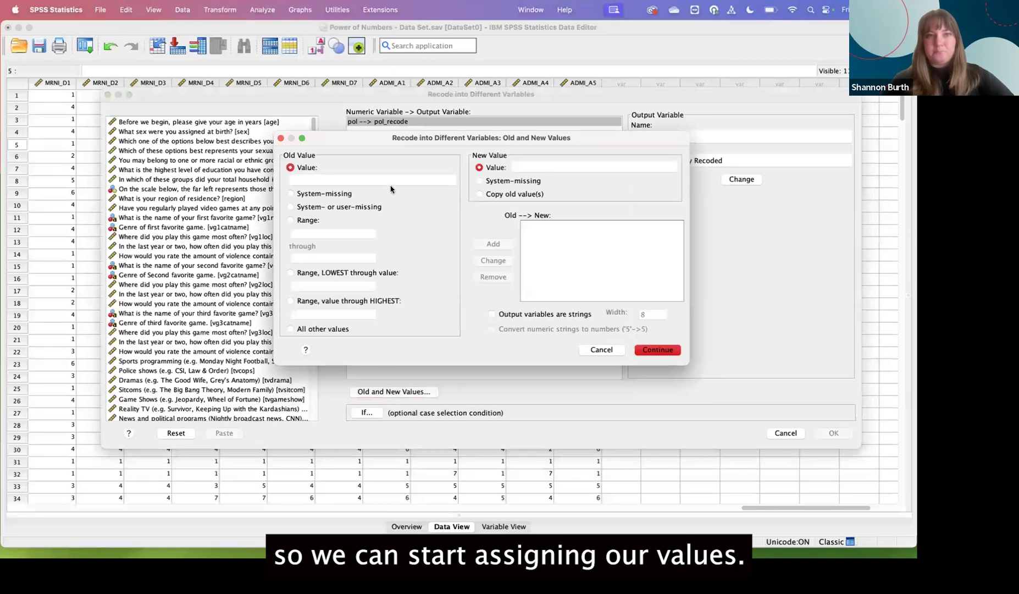
pyautogui.click(295, 180)
pyautogui.write('1')
pyautogui.click(517, 166)
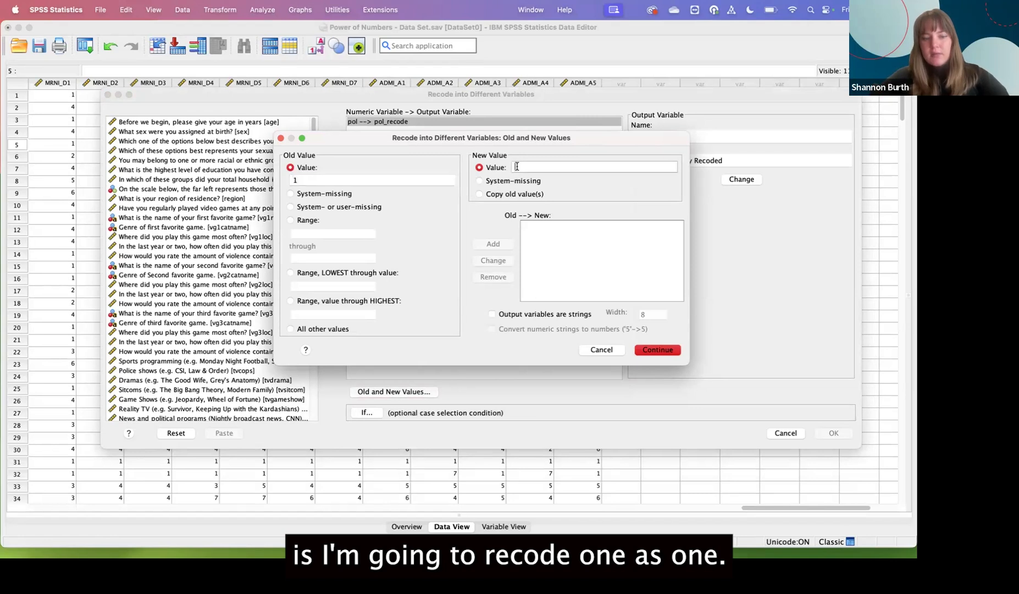
pyautogui.write('1')
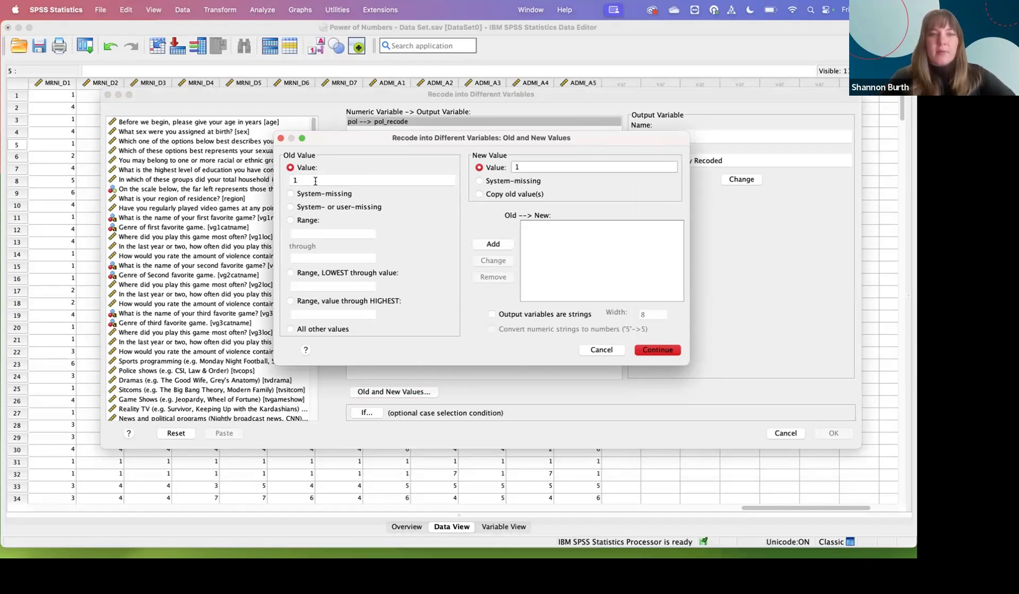
pyautogui.click(480, 245)
# Step: Add recode rules turning old values 2 and 3 into new value 1
pyautogui.click(311, 179)
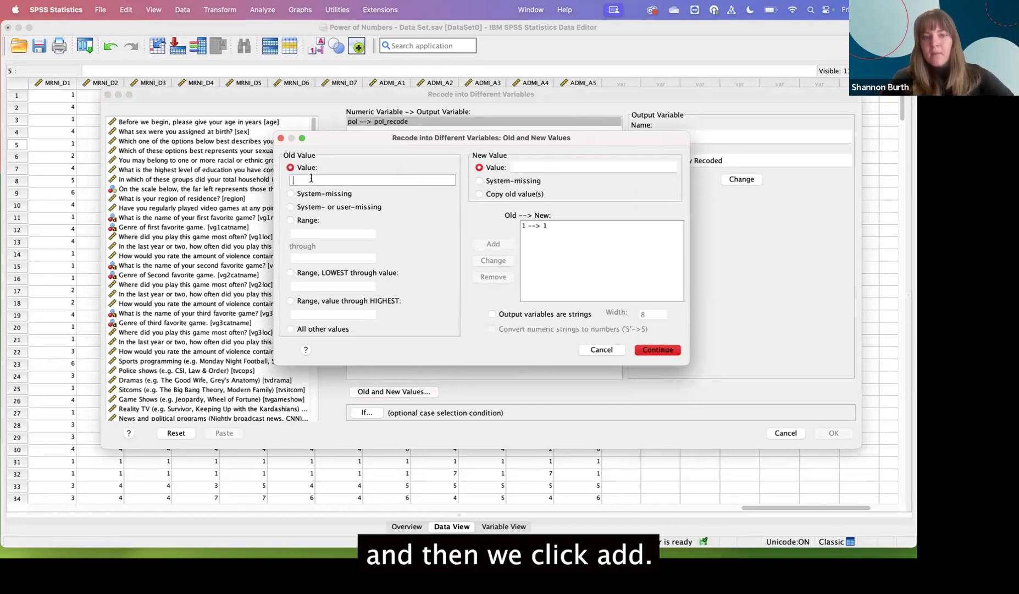
pyautogui.write('2')
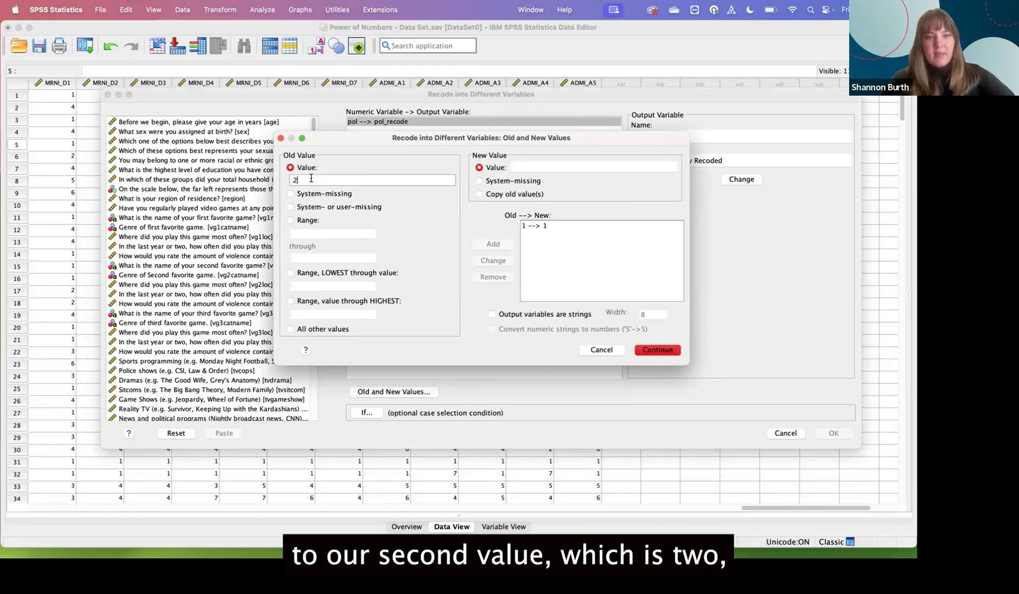
pyautogui.click(536, 165)
pyautogui.write('1')
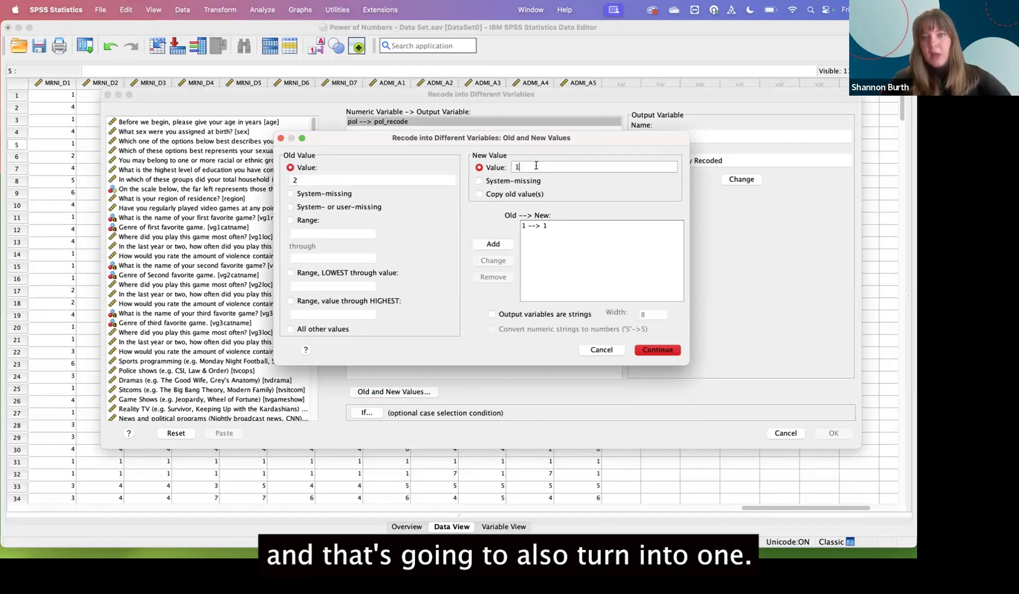
pyautogui.click(477, 245)
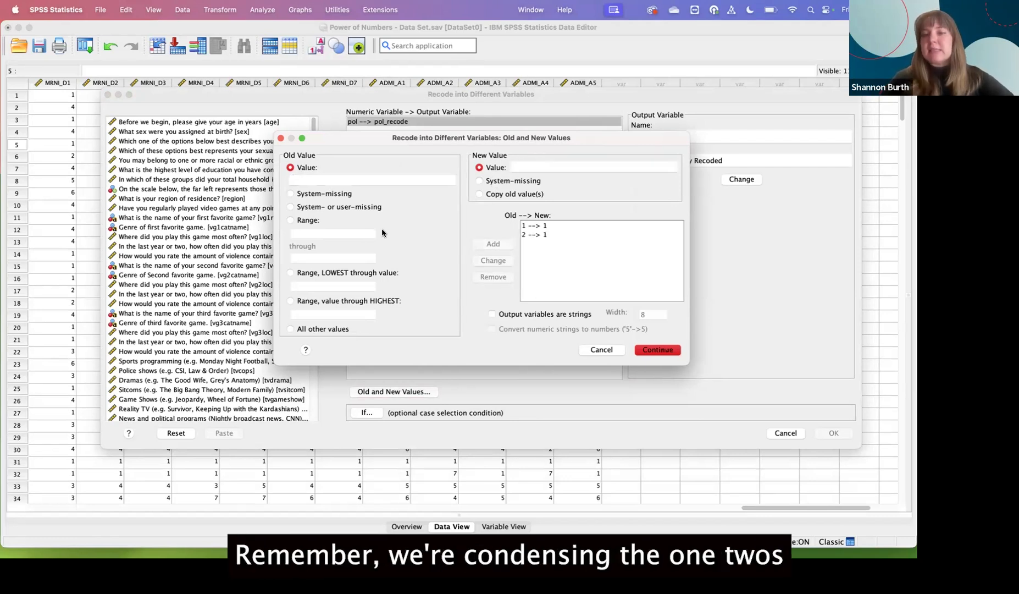
pyautogui.click(320, 179)
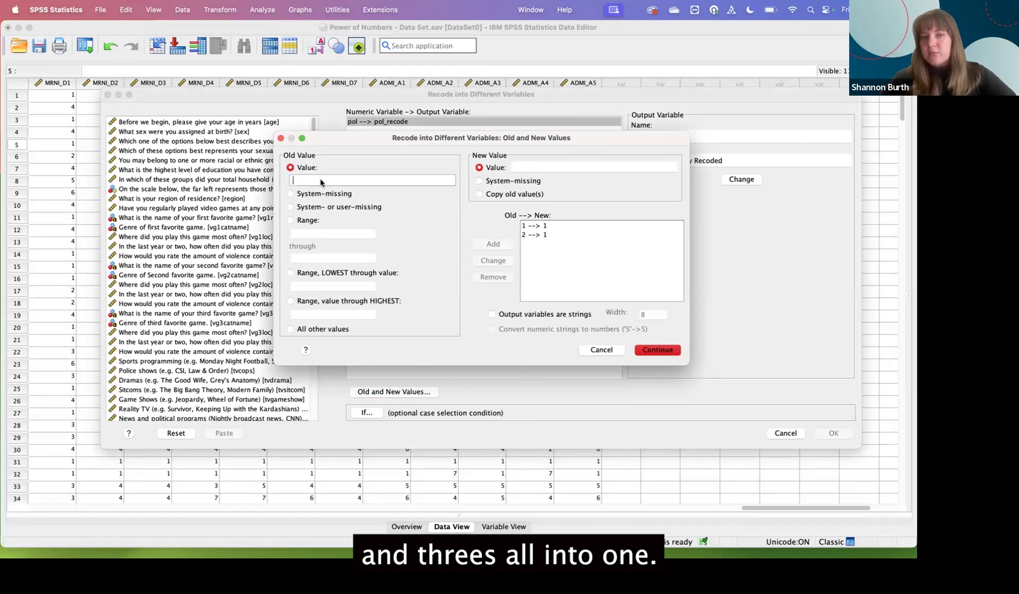
pyautogui.write('3')
pyautogui.click(520, 167)
pyautogui.write('1')
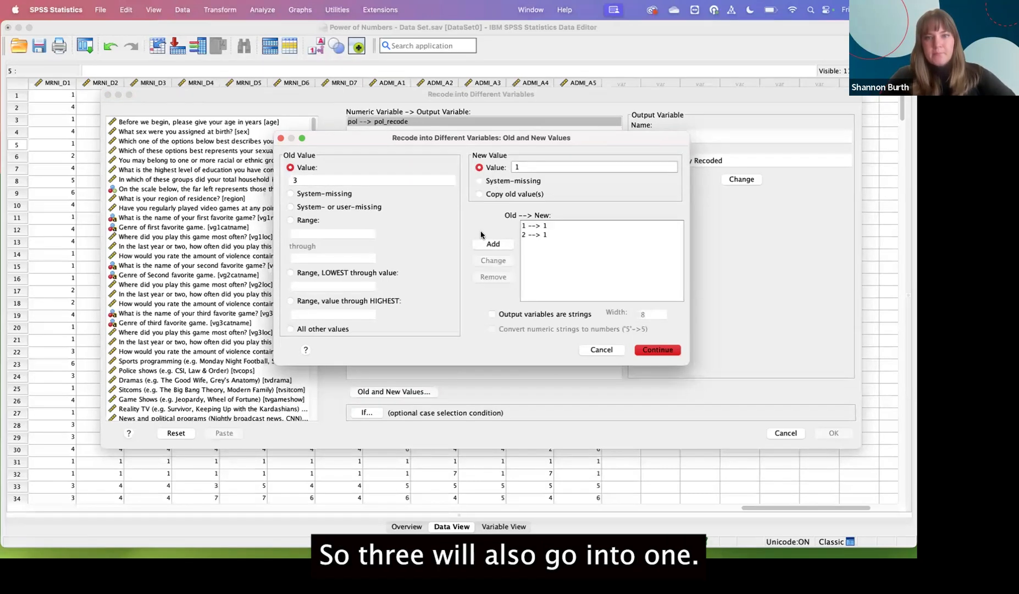
pyautogui.click(493, 243)
# Step: Add a recode rule turning the midpoint, old value 4, into new value 2
pyautogui.click(327, 180)
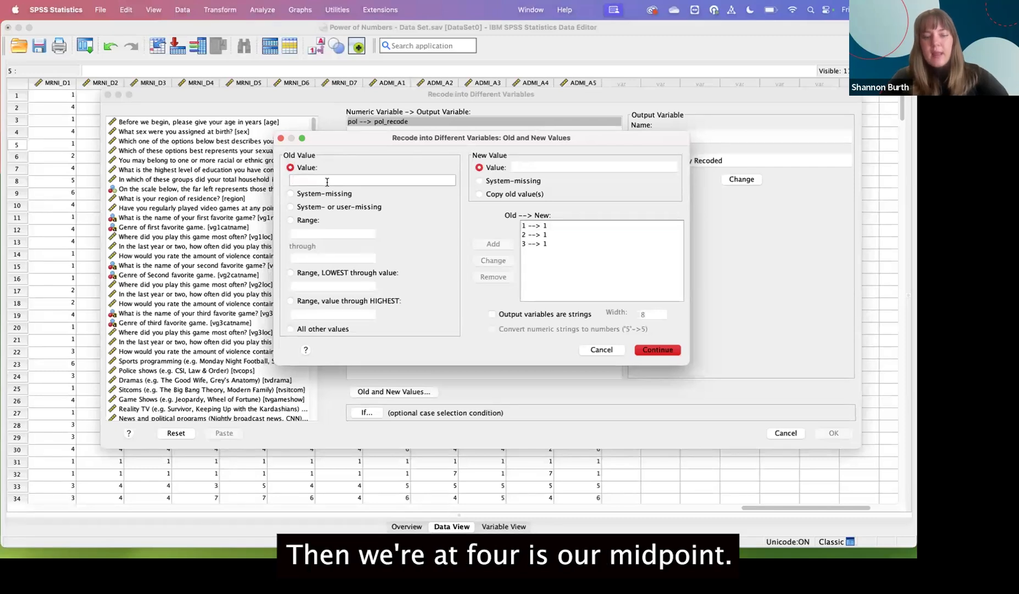
pyautogui.write('4')
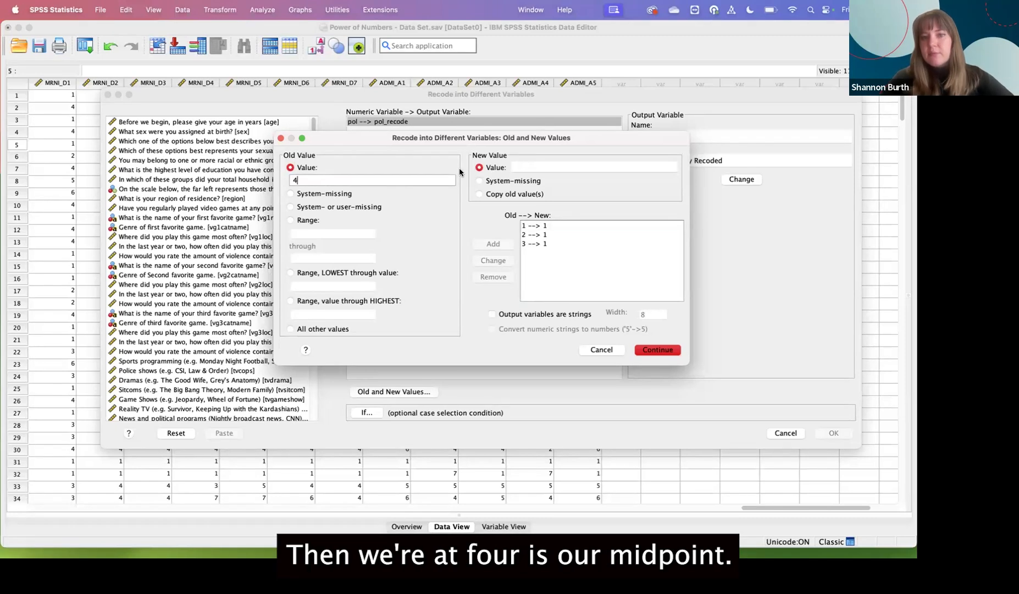
pyautogui.click(520, 167)
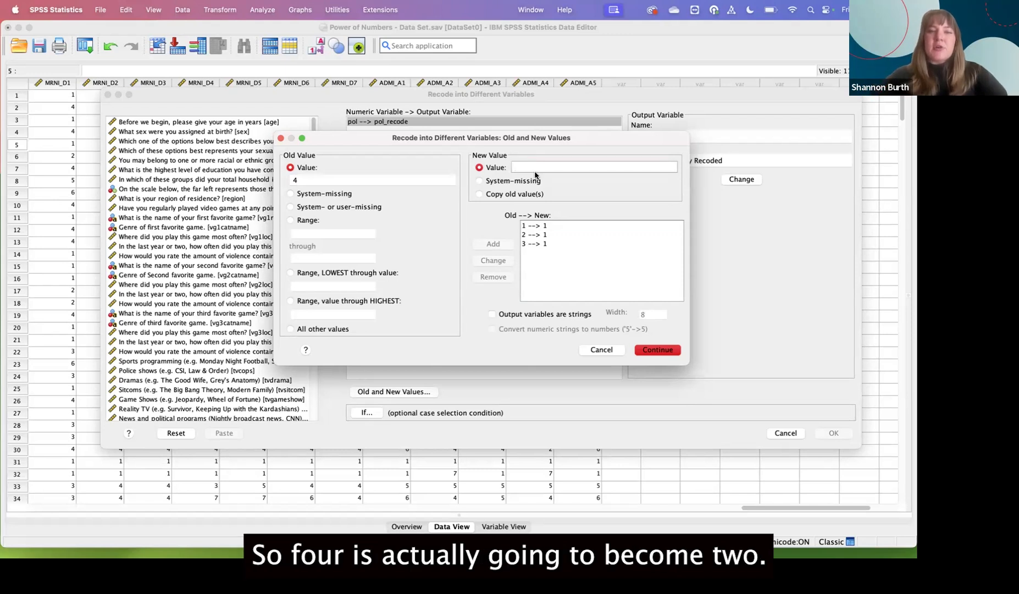
pyautogui.write('2')
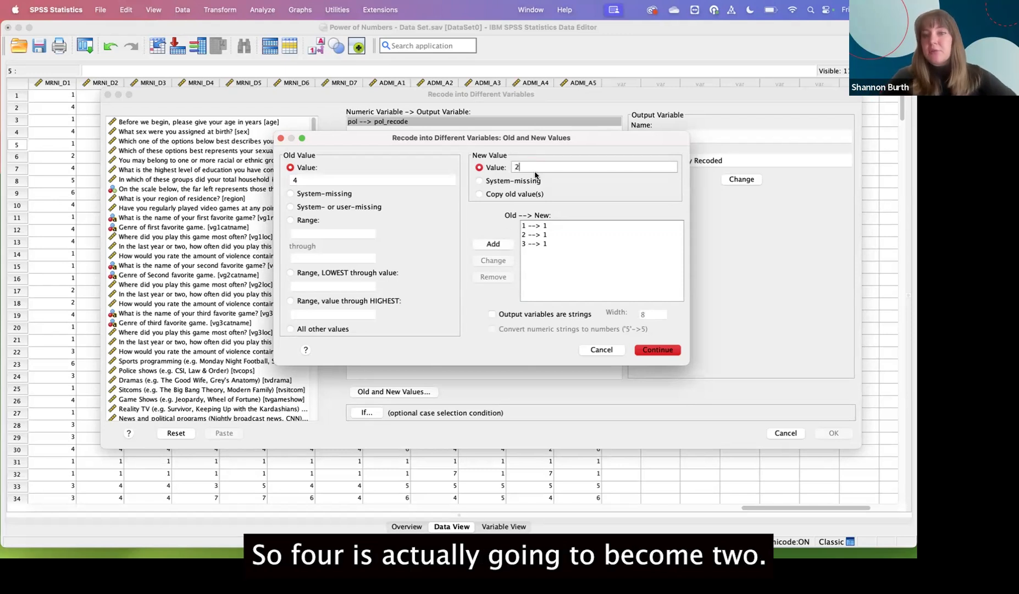
pyautogui.click(482, 245)
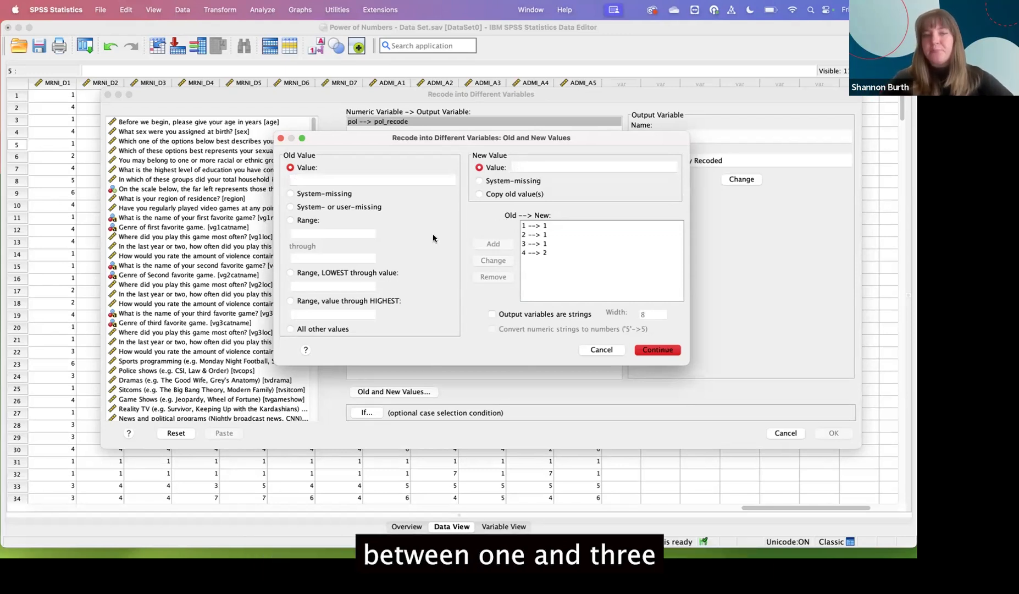
# Step: Add recode rules turning old values 5 and 6 into new value 3
pyautogui.doubleClick(306, 180)
pyautogui.write('5')
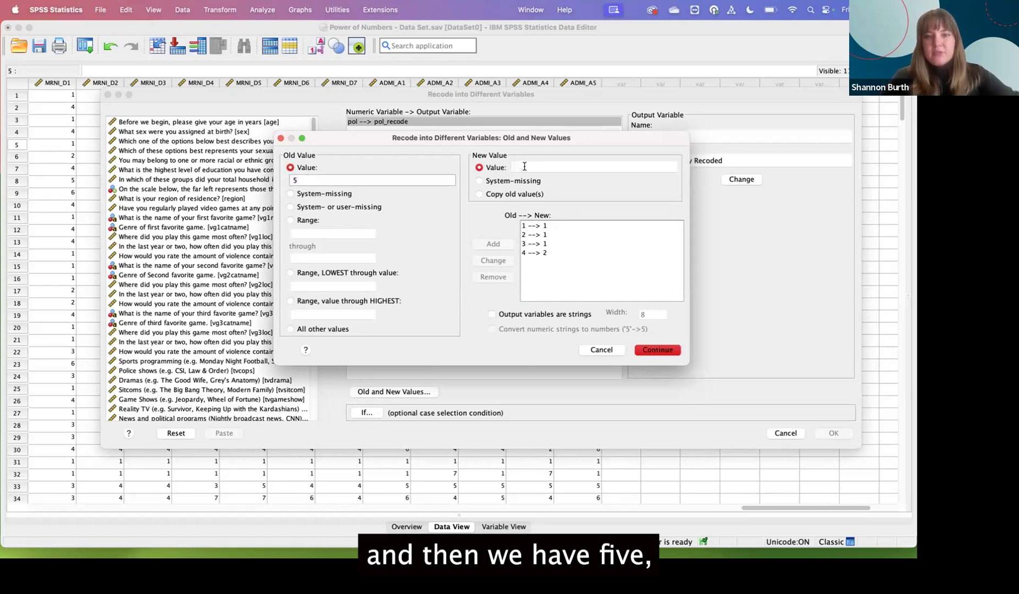
pyautogui.click(524, 165)
pyautogui.write('3')
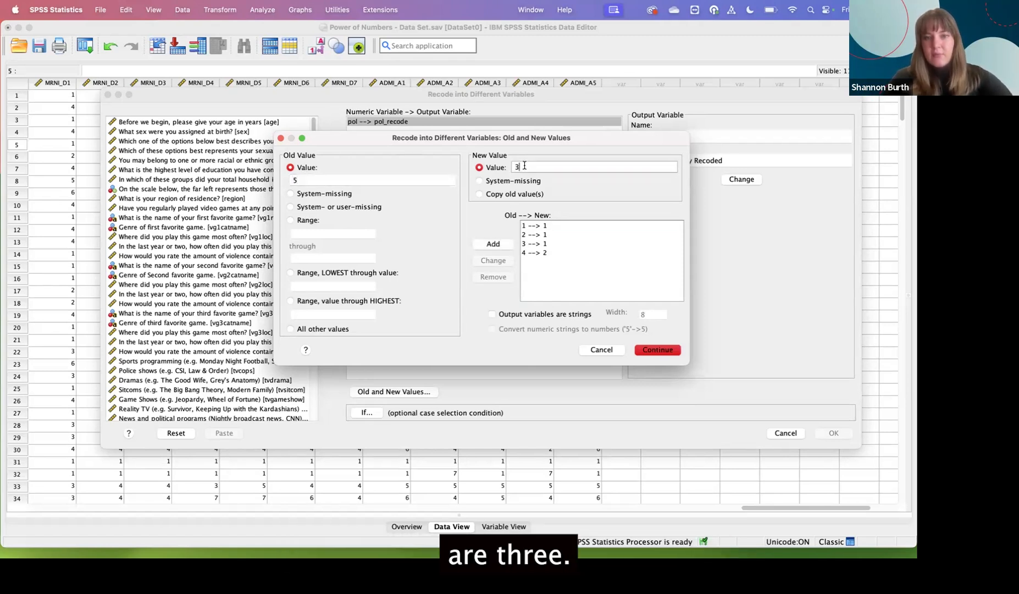
pyautogui.click(482, 244)
pyautogui.click(317, 180)
pyautogui.write('6')
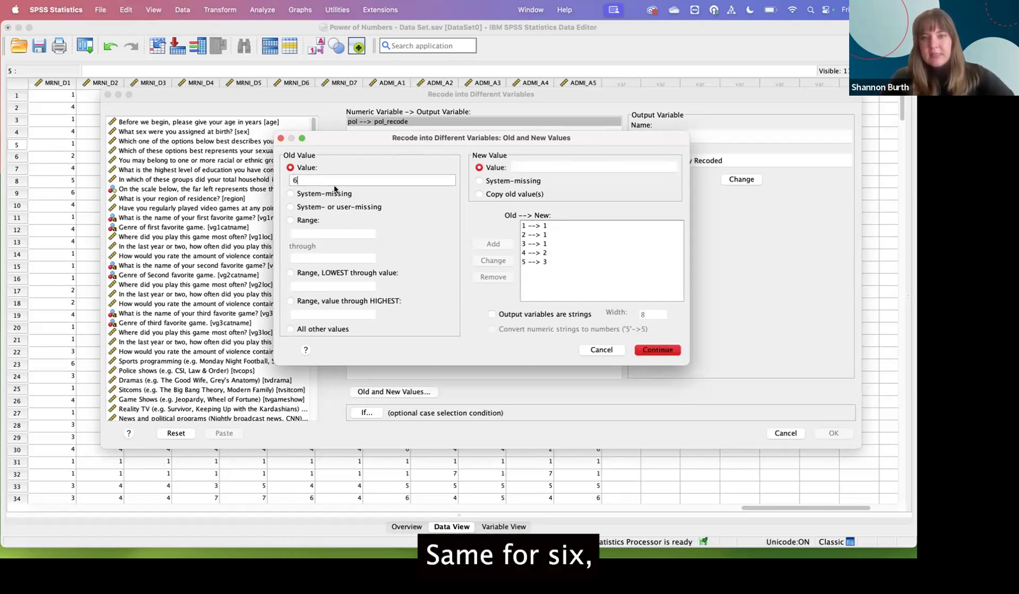
pyautogui.click(523, 165)
pyautogui.write('3')
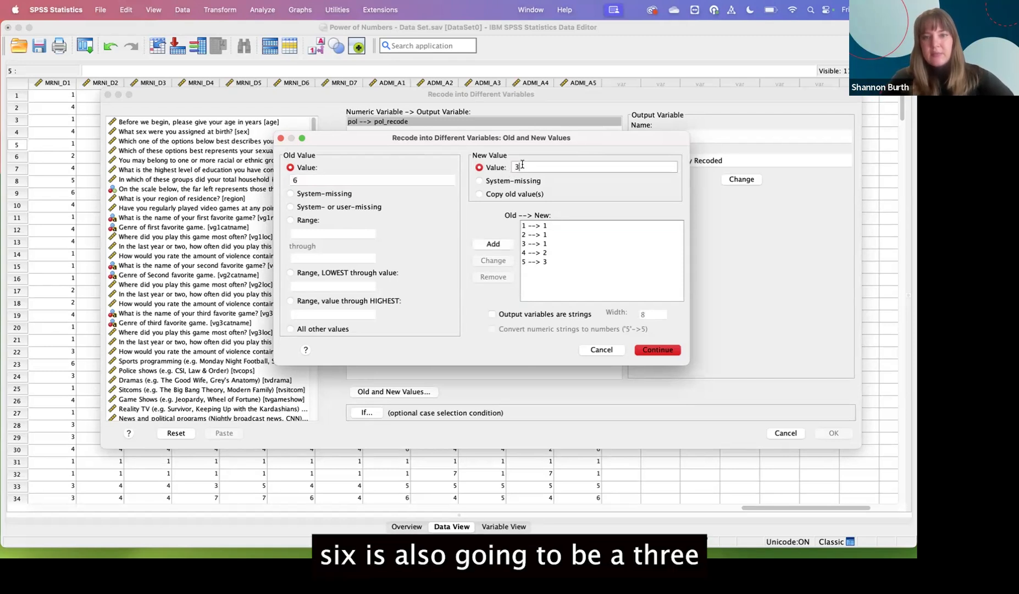
pyautogui.click(486, 243)
# Step: Add a rule recoding old value 7 as 3, then accept the value rules and run the recode
pyautogui.click(318, 181)
pyautogui.write('7')
pyautogui.click(520, 166)
pyautogui.write('3')
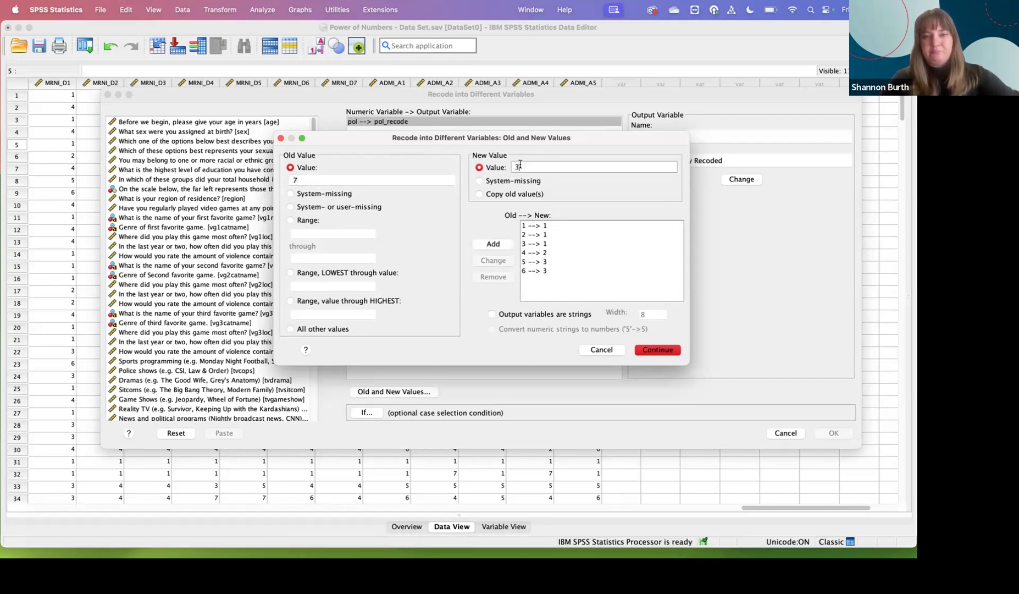
pyautogui.click(476, 246)
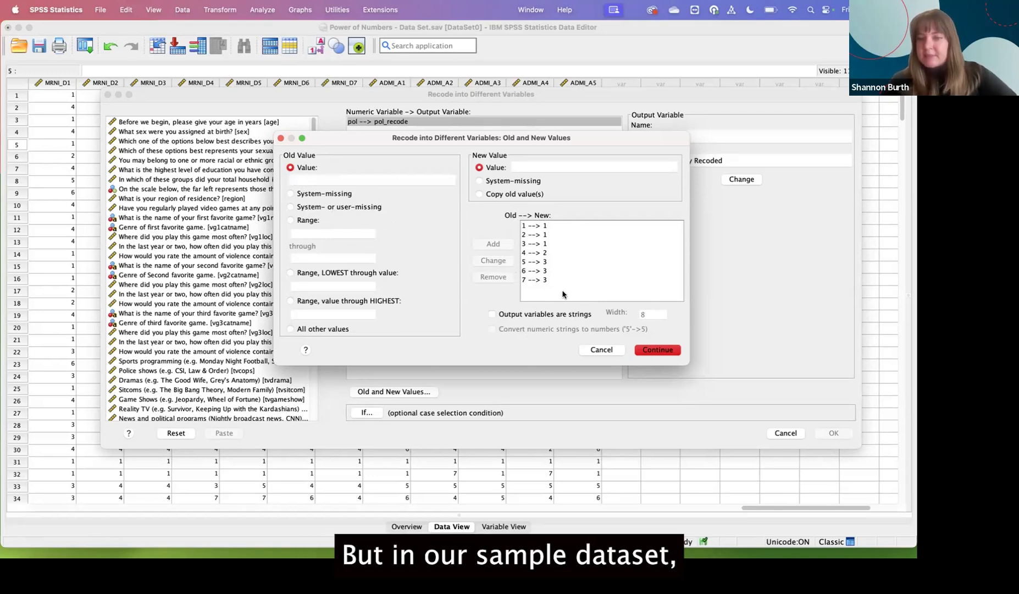
pyautogui.click(648, 350)
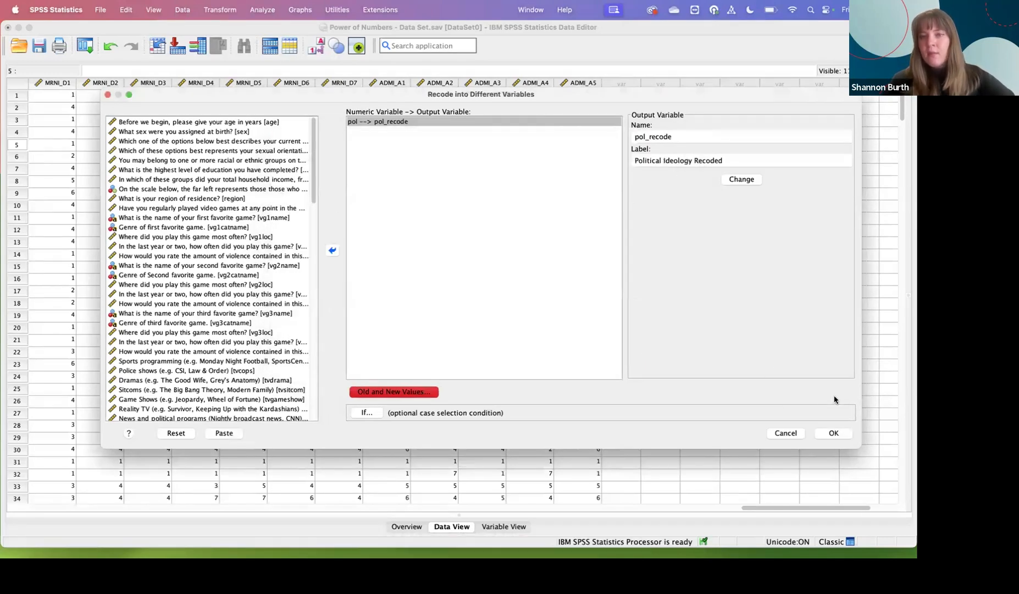
pyautogui.click(831, 433)
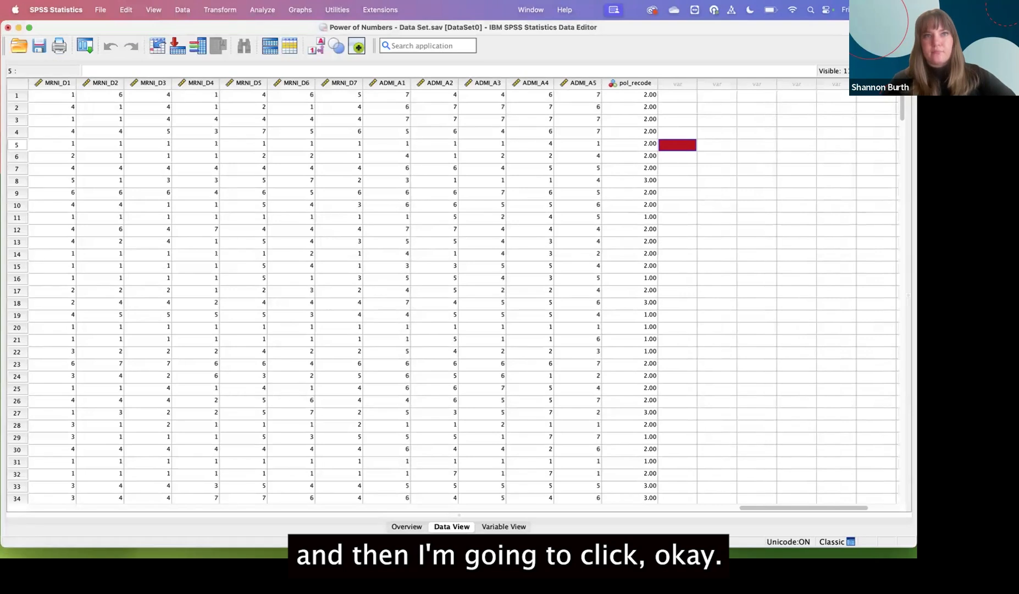
# Step: Check the new pol_recode data column, then show the variable definitions and widen the columns there
pyautogui.click(627, 84)
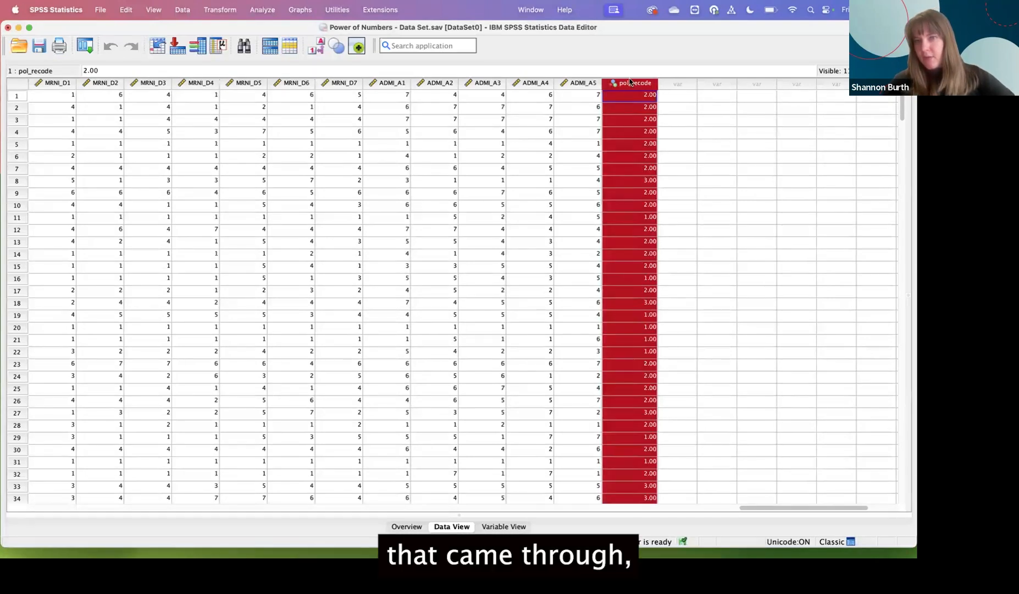
pyautogui.click(502, 526)
pyautogui.scroll(-20, 365, 410)
pyautogui.scroll(10, 366, 411)
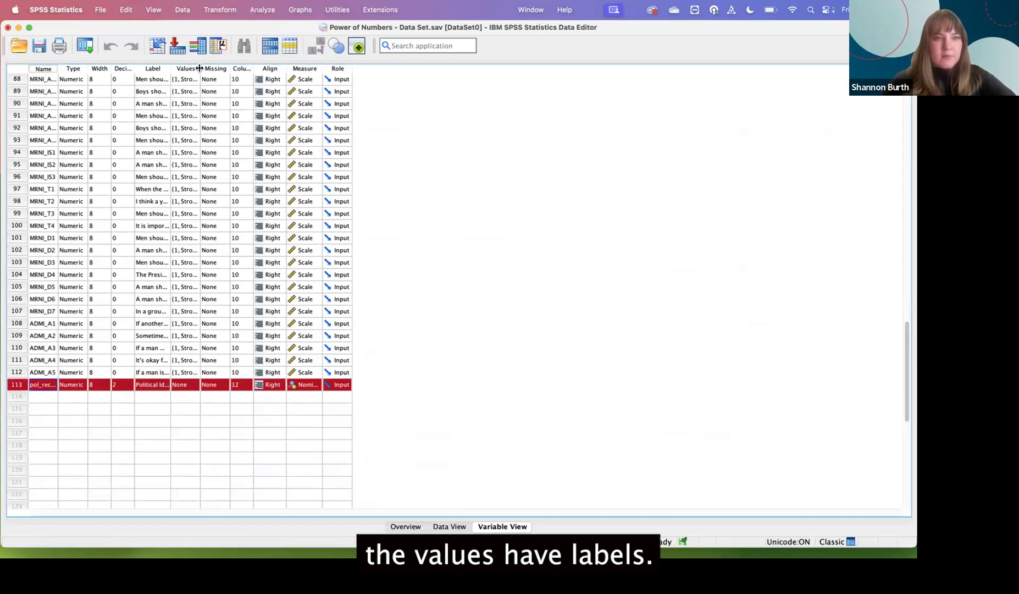
pyautogui.moveTo(200, 68); pyautogui.dragTo(296, 69)
pyautogui.hscroll(5, 460, 226)
pyautogui.scroll(1, 460, 226)
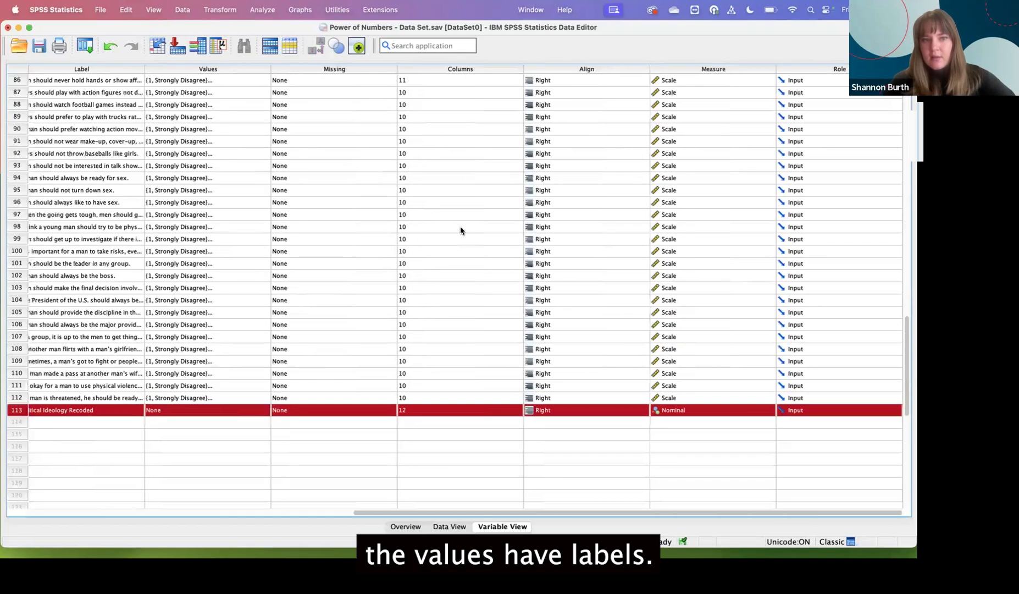
# Step: Examine the Values settings across the variables, down to the recoded political ideology variable
pyautogui.click(341, 70)
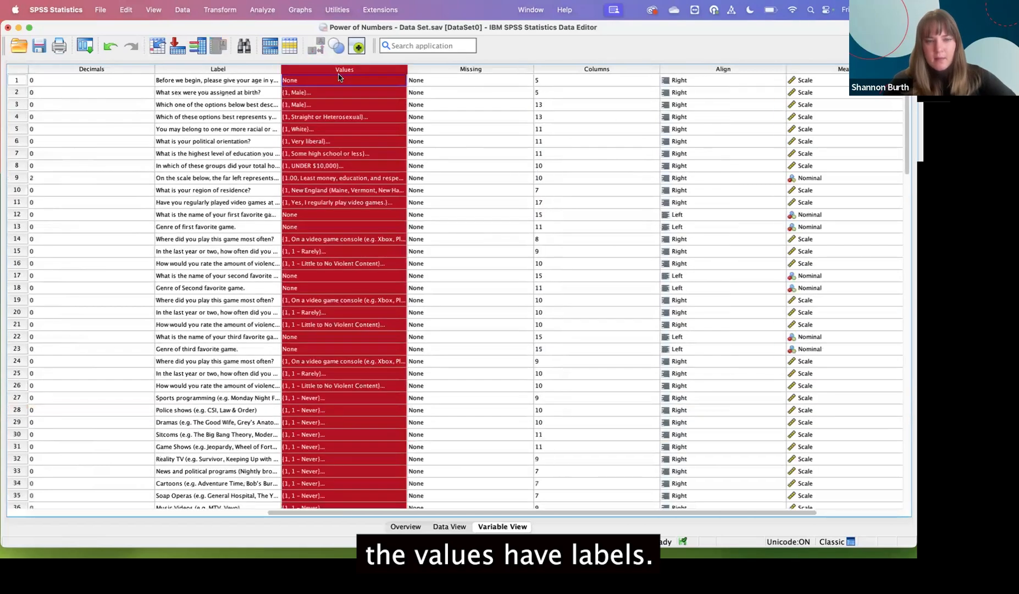
pyautogui.hscroll(-5, 339, 100)
pyautogui.scroll(-10, 339, 100)
pyautogui.hscroll(5, 338, 100)
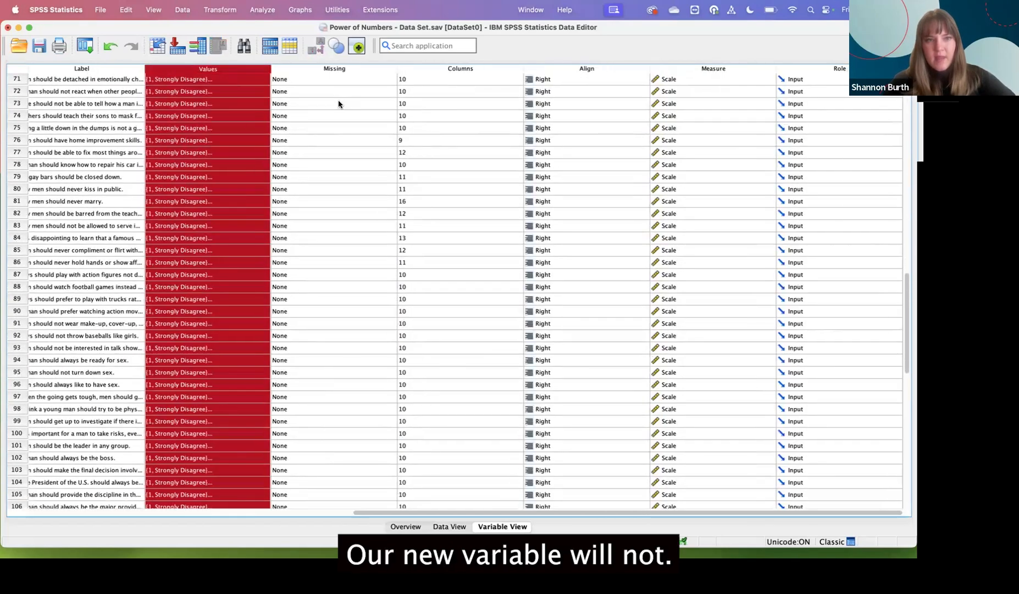
pyautogui.hscroll(-5, 339, 99)
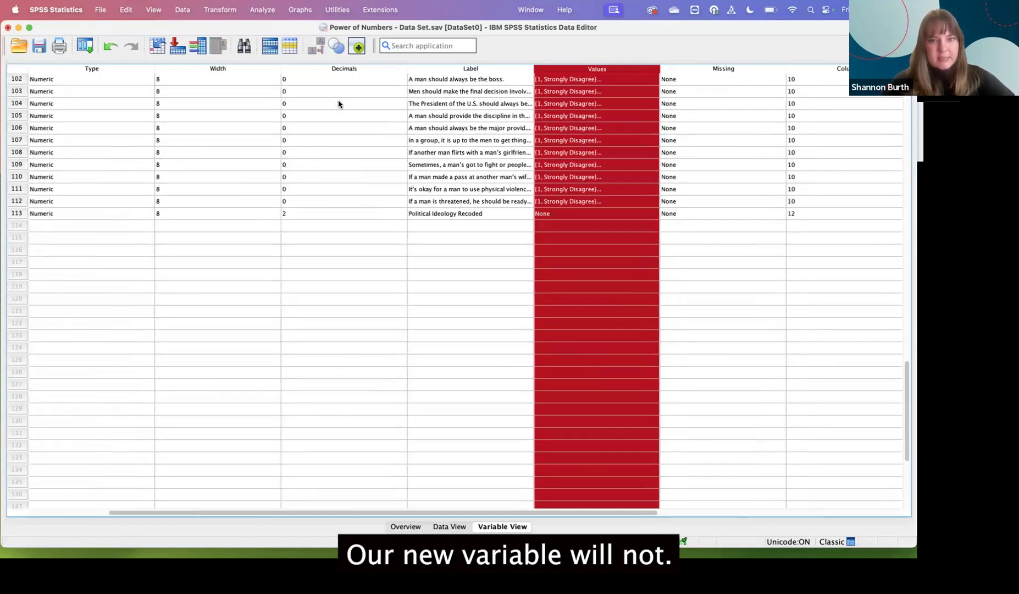
# Step: Open the value labels of the Political Ideology Recoded variable and add three blank label rows
pyautogui.click(545, 215)
pyautogui.doubleClick(611, 216)
pyautogui.click(652, 216)
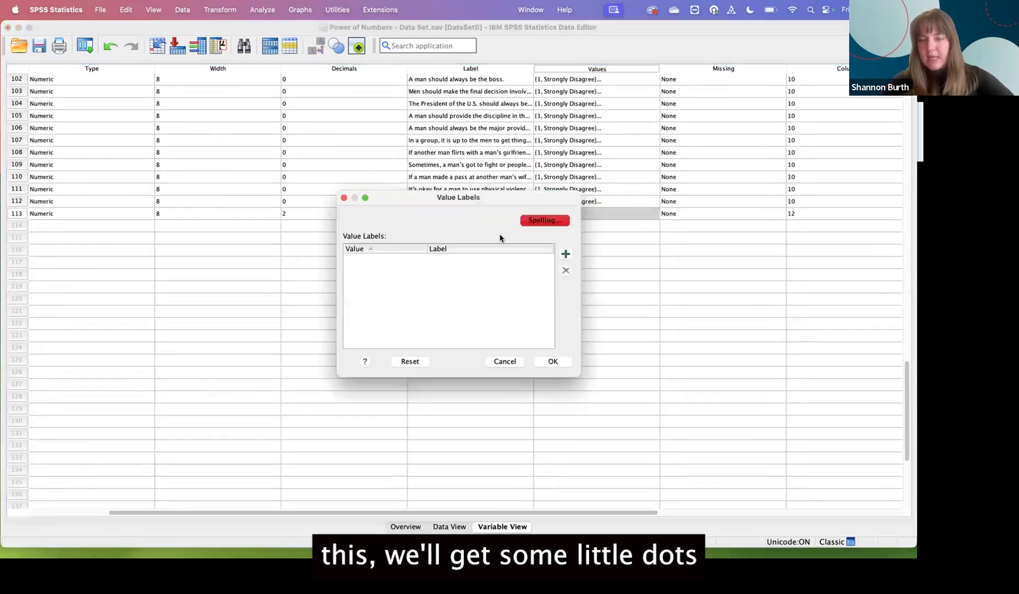
pyautogui.click(564, 256)
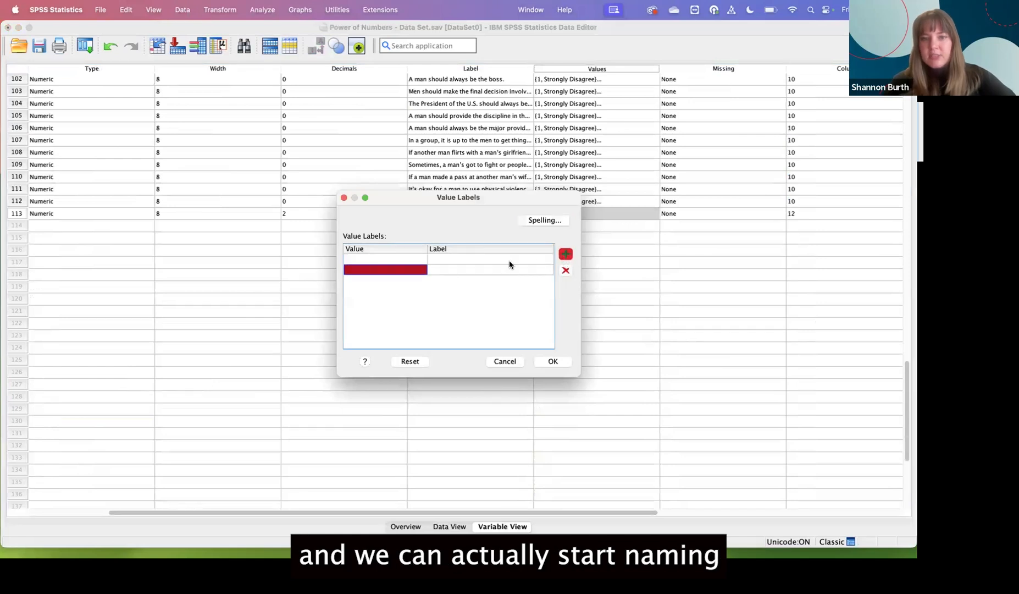
pyautogui.click(565, 255)
# Step: Label value 1 of the recoded political ideology variable as liberal
pyautogui.click(349, 262)
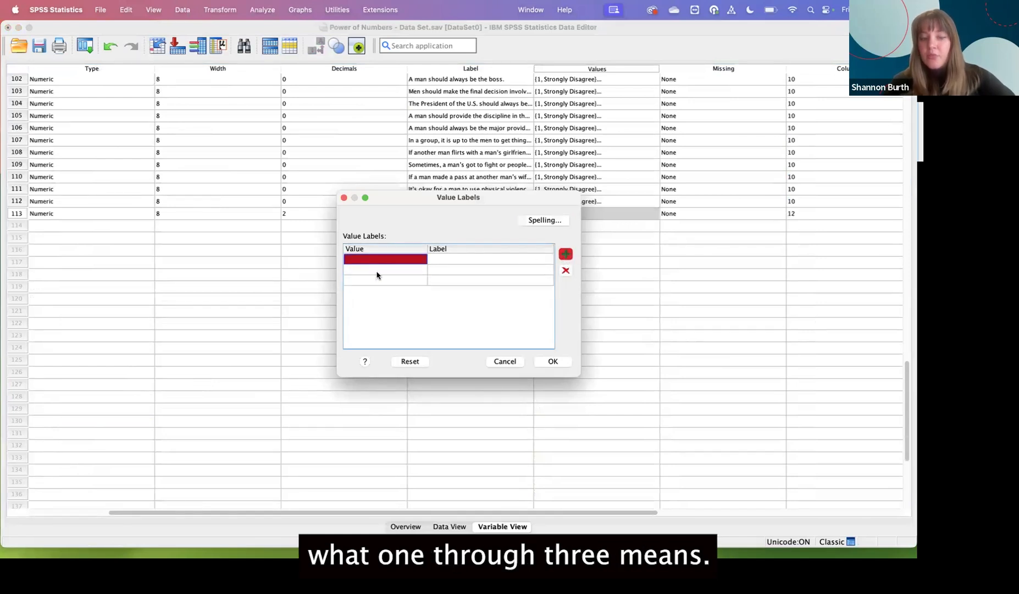
pyautogui.write('1')
pyautogui.click(444, 258)
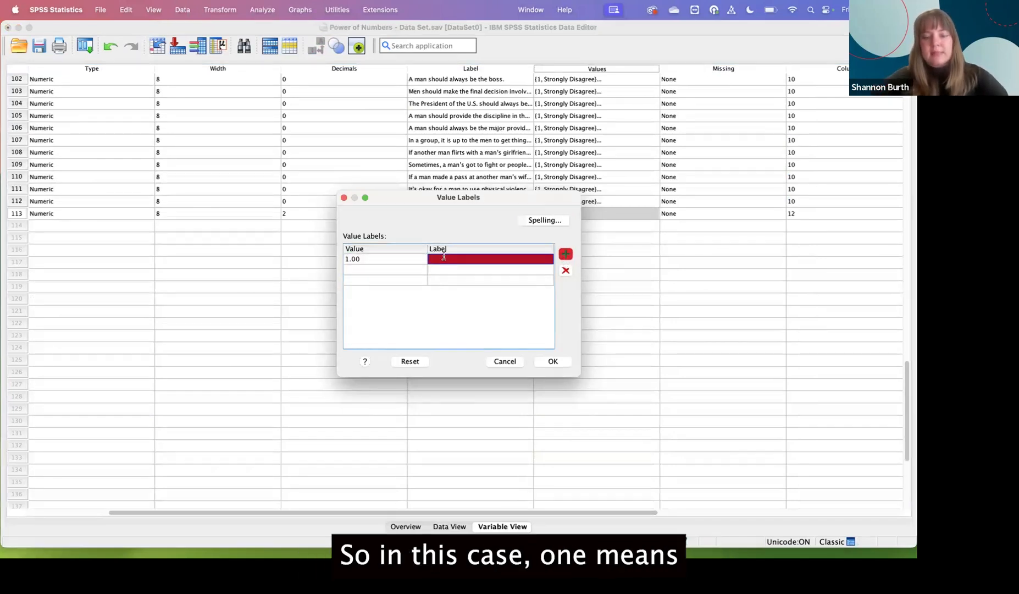
pyautogui.write('liberal')
# Step: Label value 2 of the recoded political ideology variable as moderate
pyautogui.click(380, 270)
pyautogui.write('2')
pyautogui.click(433, 270)
pyautogui.write('mode')
pyautogui.press('BackSpace')
pyautogui.press('BackSpace')
pyautogui.press('BackSpace')
pyautogui.write('moed')
pyautogui.press('BackSpace')
pyautogui.press('BackSpace')
pyautogui.write('derate')
# Step: Label value 3 as conservative and accept the value labels for the recoded variable
pyautogui.click(376, 280)
pyautogui.write('3')
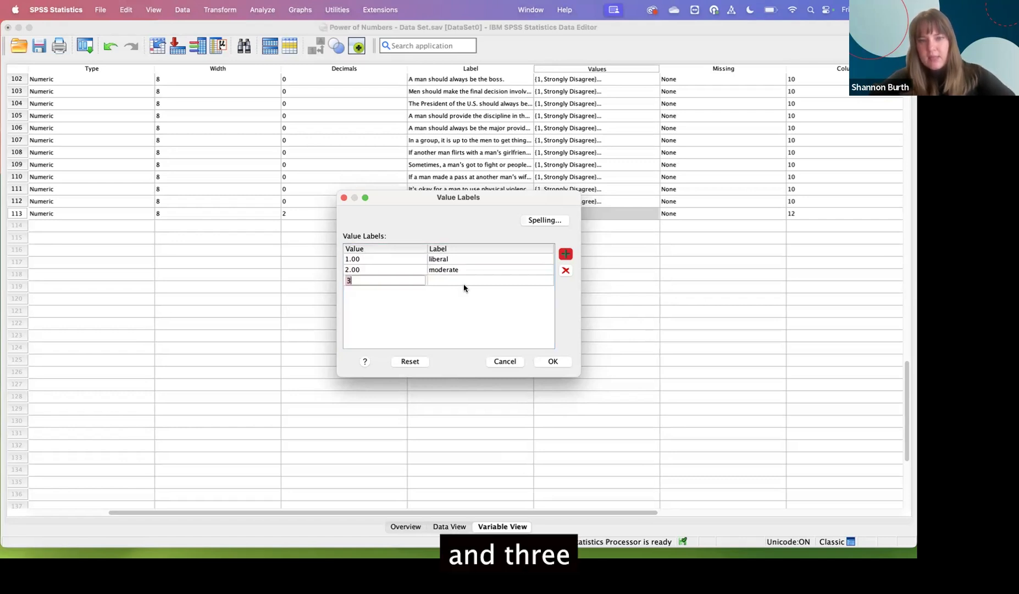
pyautogui.click(463, 280)
pyautogui.write('oonsdervative')
pyautogui.click(552, 361)
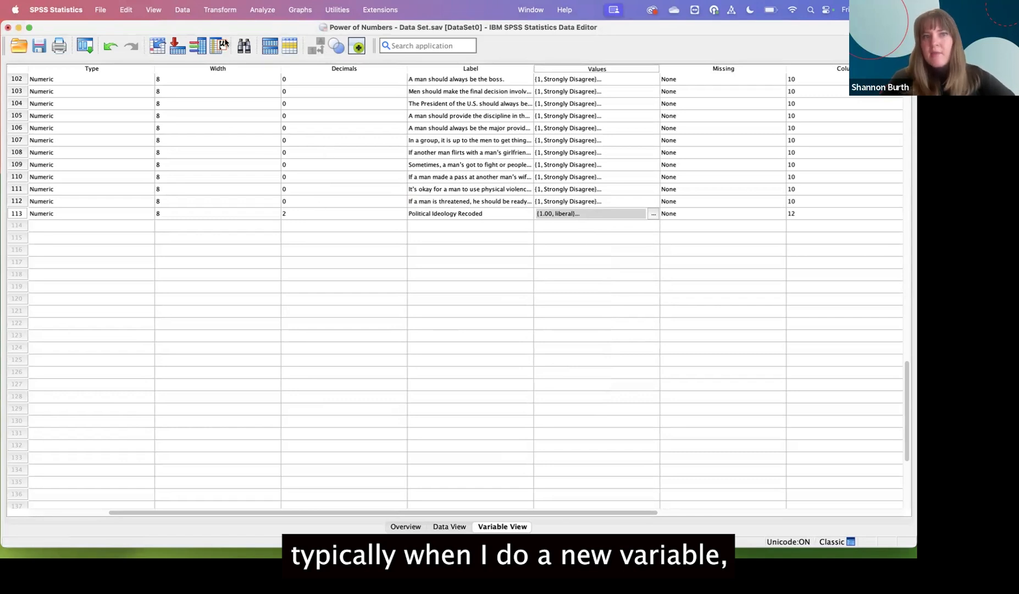
# Step: Run Frequencies on the original political orientation variable pol and the recoded variable pol_recode
pyautogui.click(222, 10)
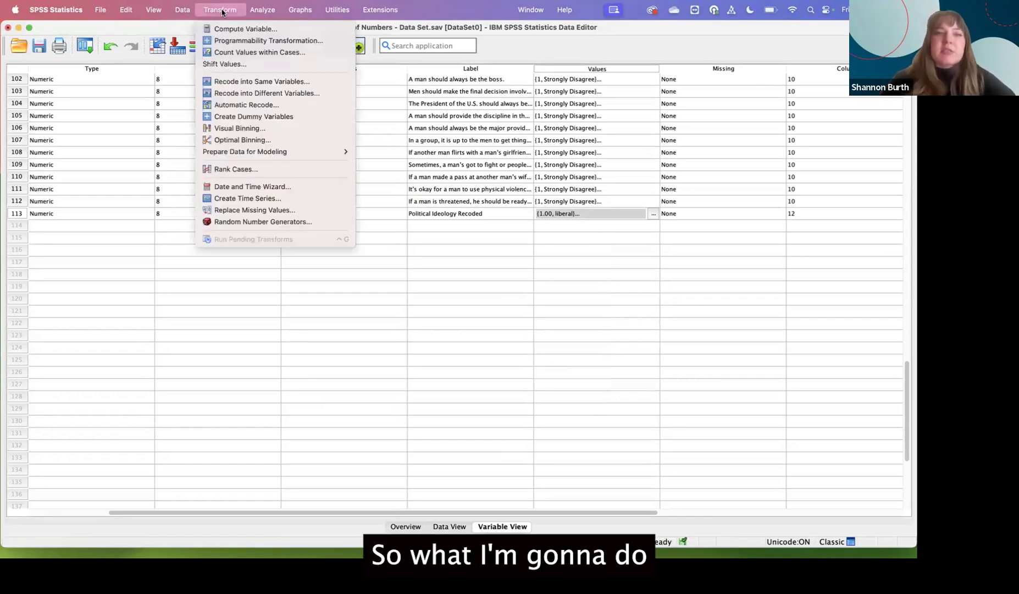
pyautogui.moveTo(256, 11)
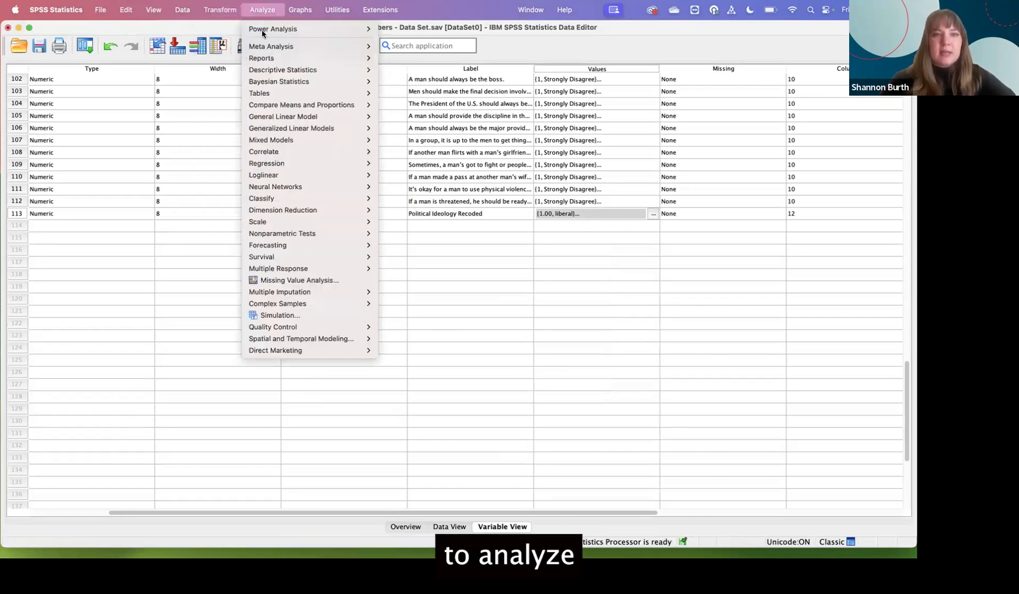
pyautogui.moveTo(273, 70)
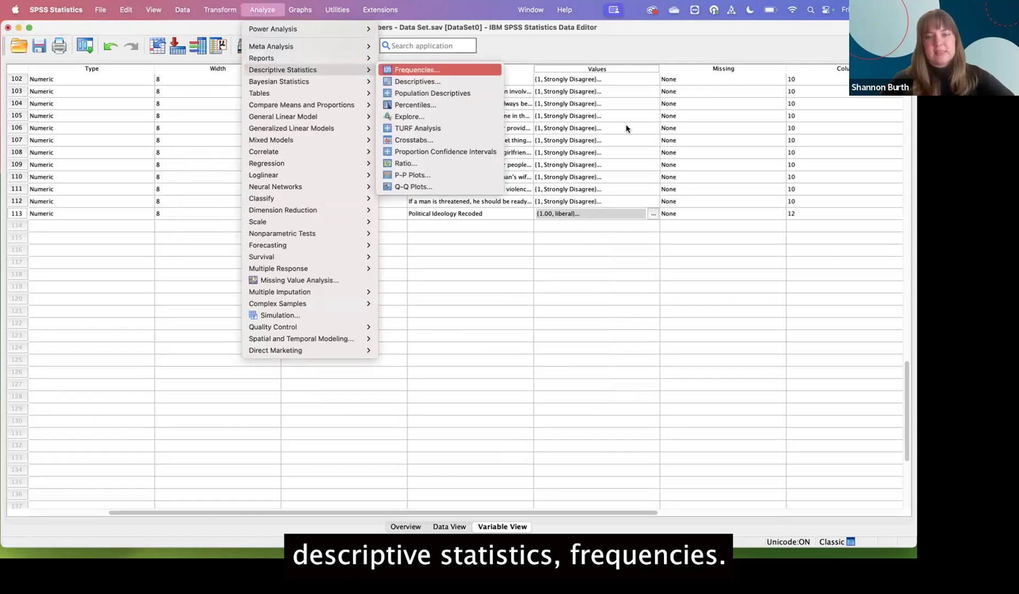
pyautogui.click(387, 69)
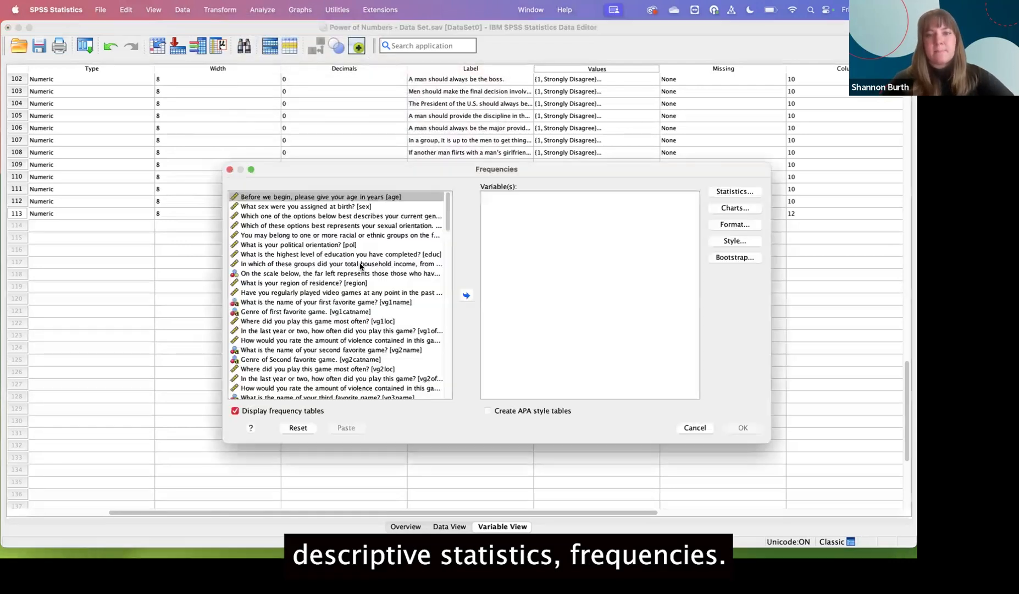
pyautogui.click(338, 245)
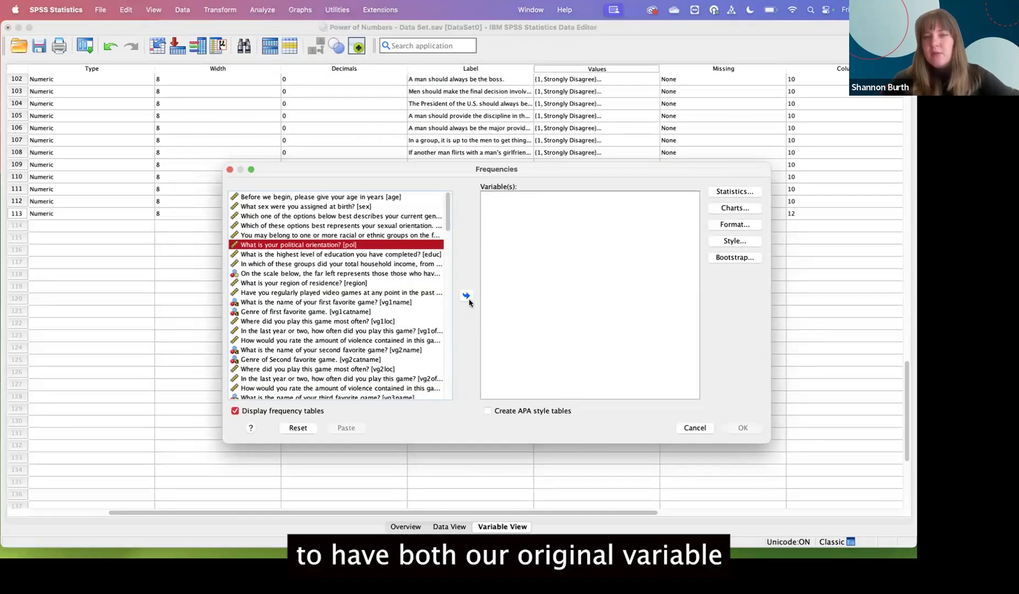
pyautogui.click(467, 298)
pyautogui.scroll(-15, 342, 326)
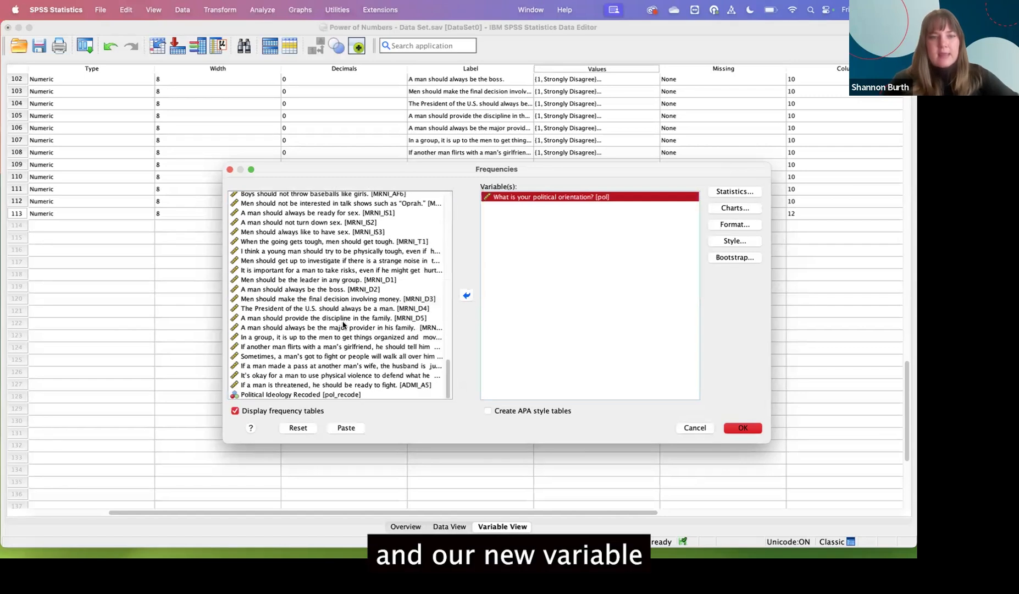
pyautogui.doubleClick(289, 394)
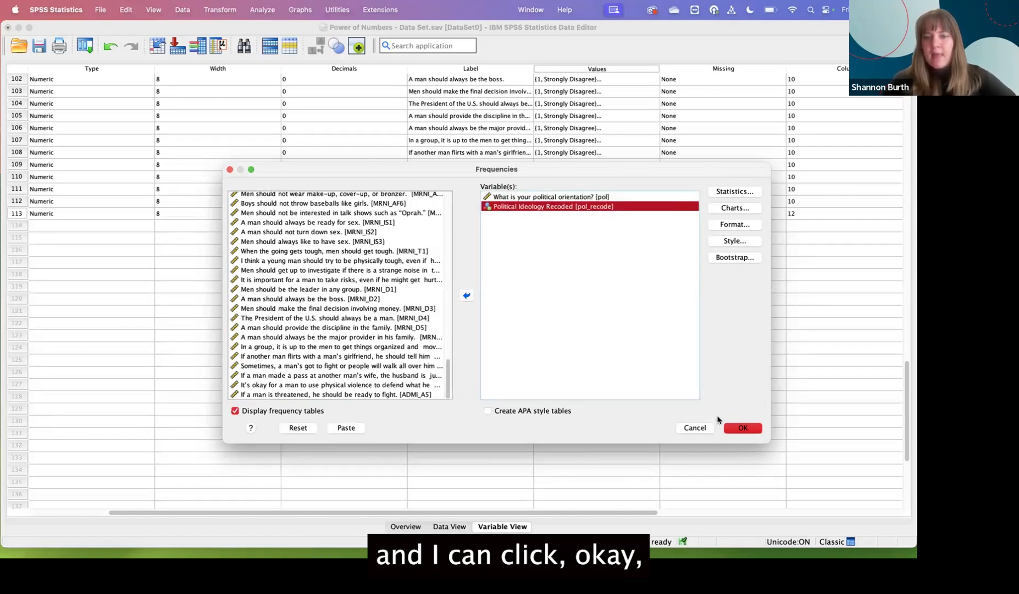
pyautogui.click(739, 427)
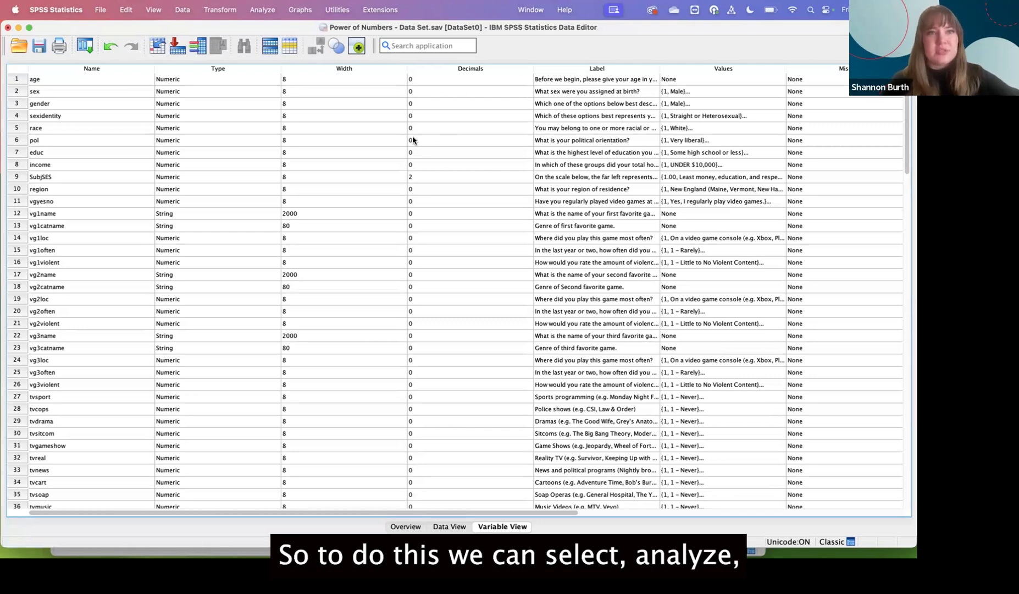
# Step: Start a Reliability Analysis and display the available variables by name instead of by label
pyautogui.click(271, 10)
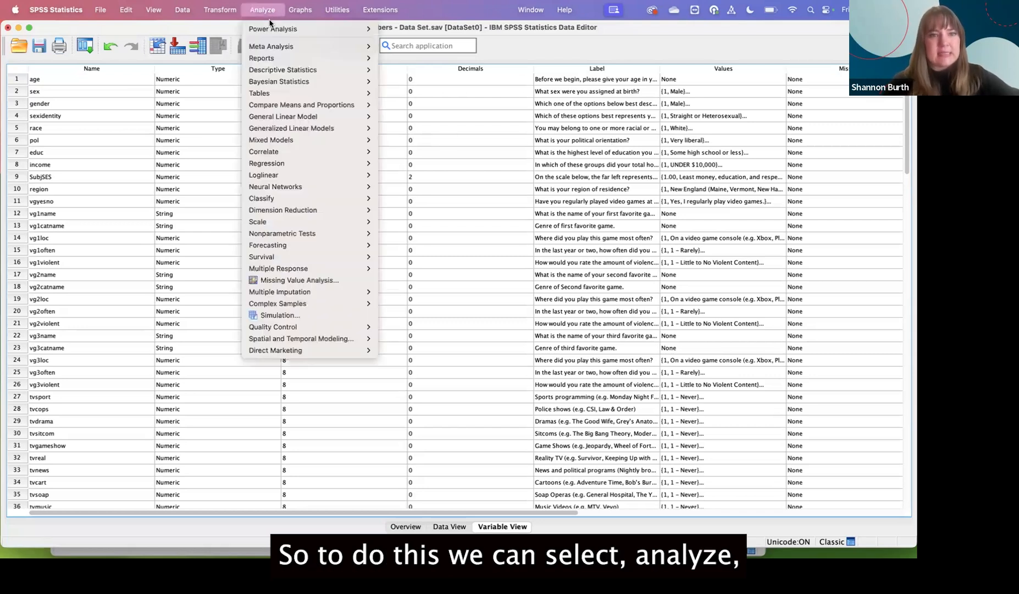
pyautogui.moveTo(306, 225)
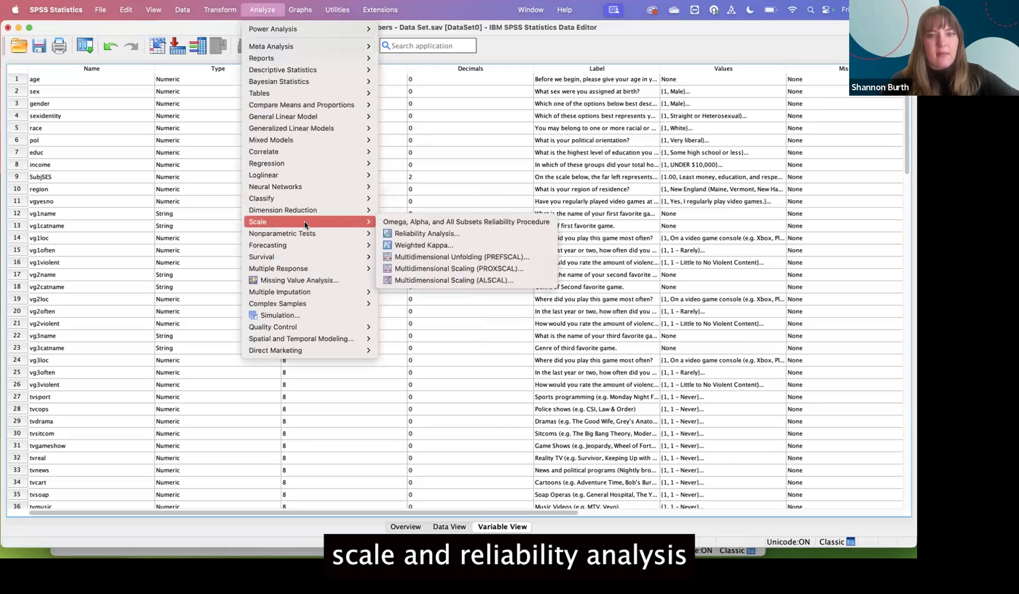
pyautogui.click(385, 235)
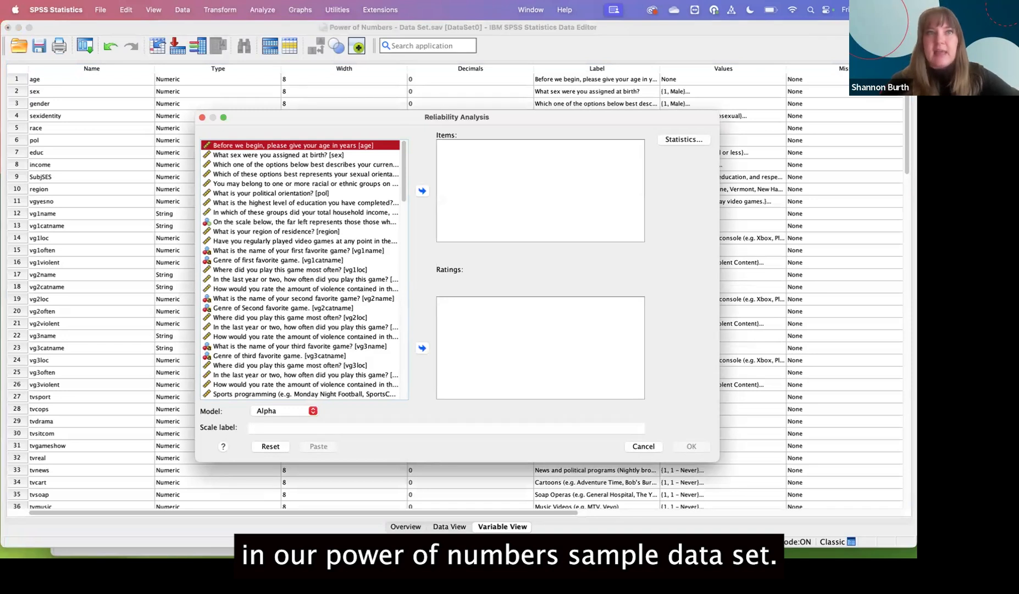
pyautogui.click(359, 261)
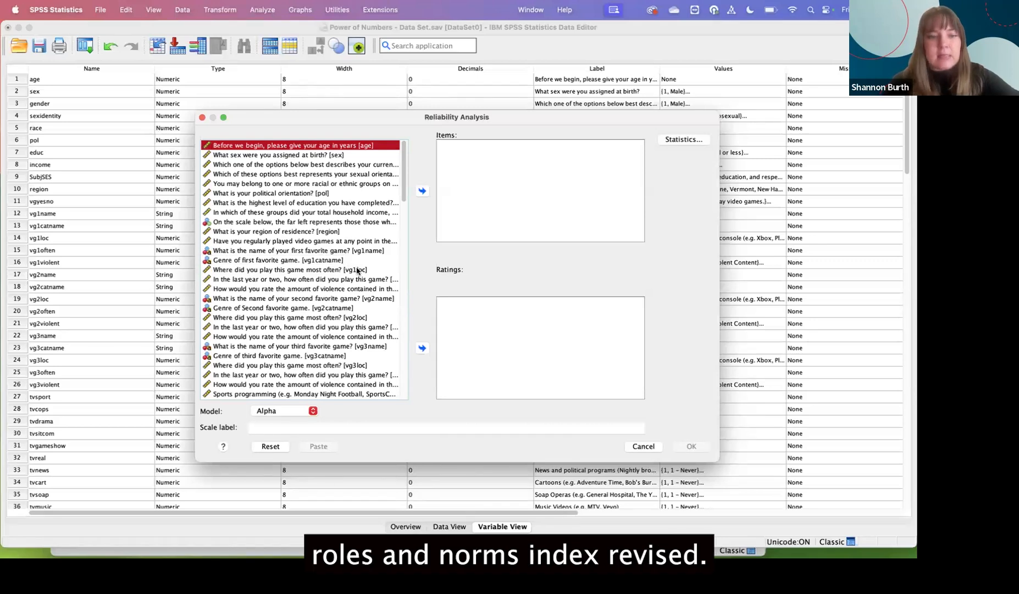
pyautogui.rightClick(356, 269)
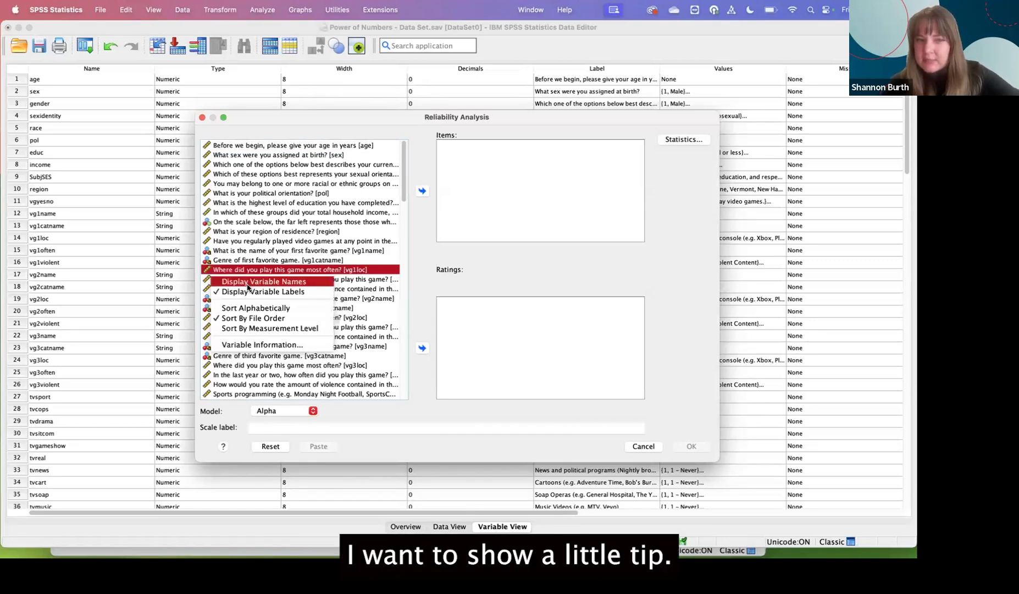
pyautogui.click(248, 281)
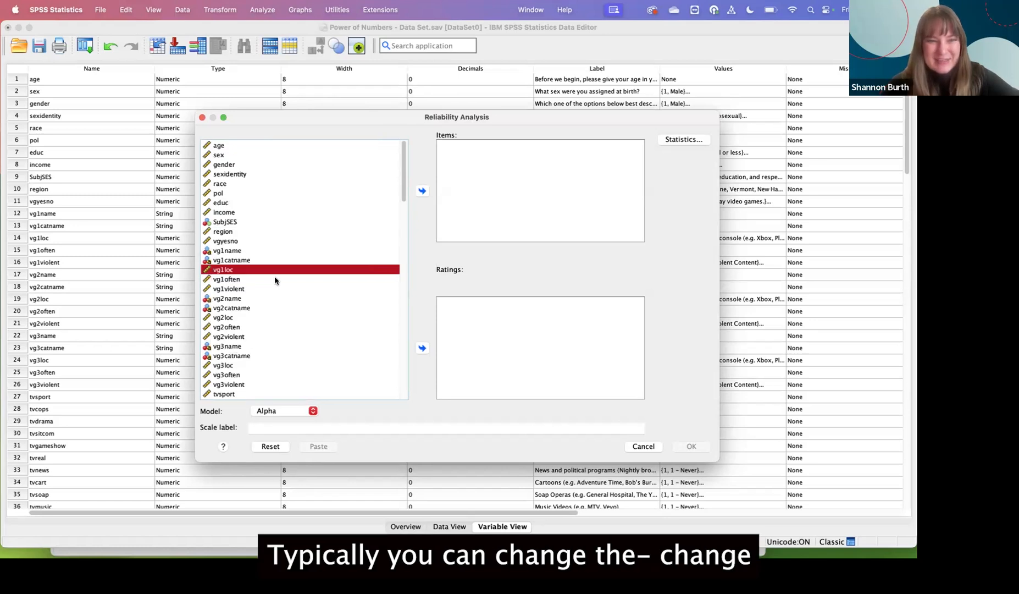
# Step: Sort the available variables for the reliability analysis alphabetically
pyautogui.scroll(-10, 275, 281)
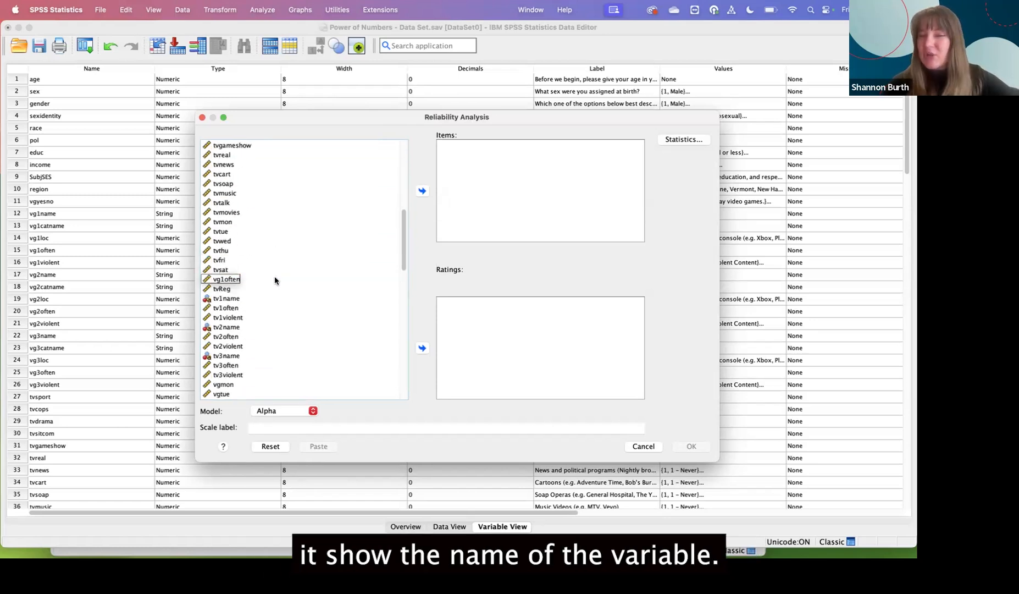
pyautogui.rightClick(275, 280)
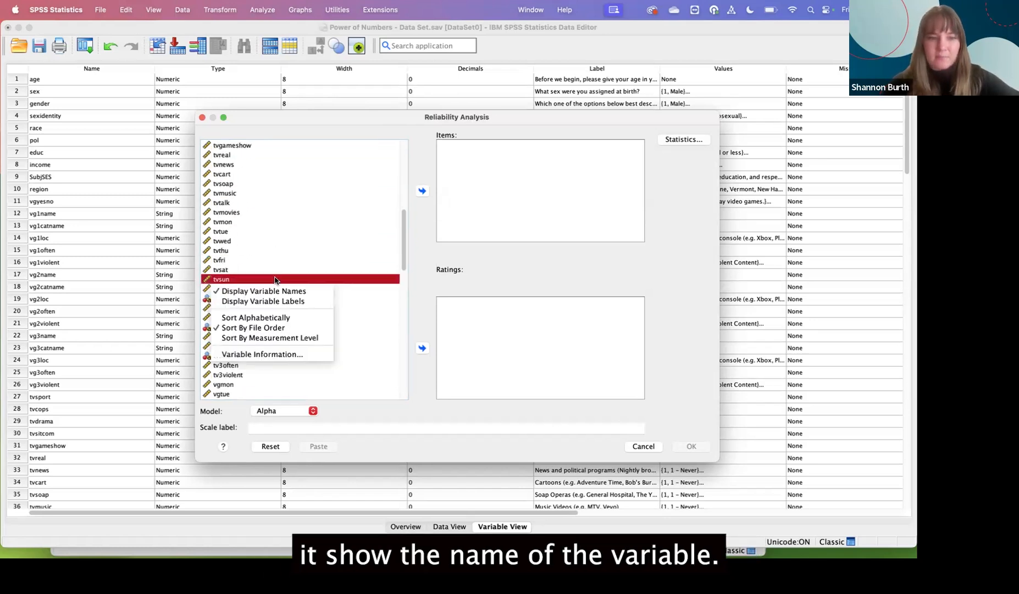
pyautogui.click(262, 317)
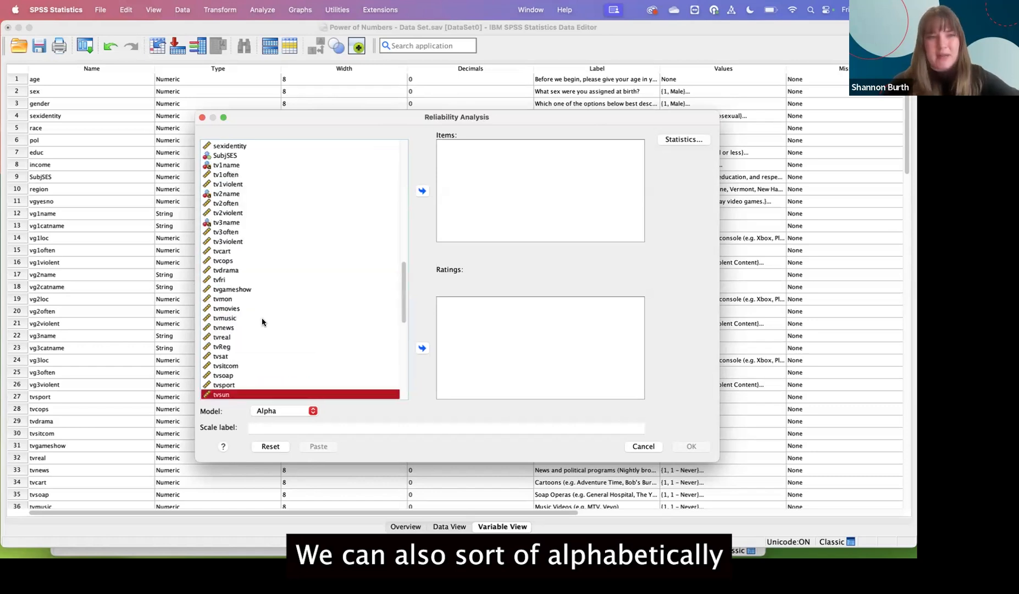
# Step: Add MRNI_AF1 through MRNI_AF7 as the items of the reliability analysis
pyautogui.scroll(10, 262, 317)
pyautogui.scroll(5, 262, 318)
pyautogui.click(223, 194)
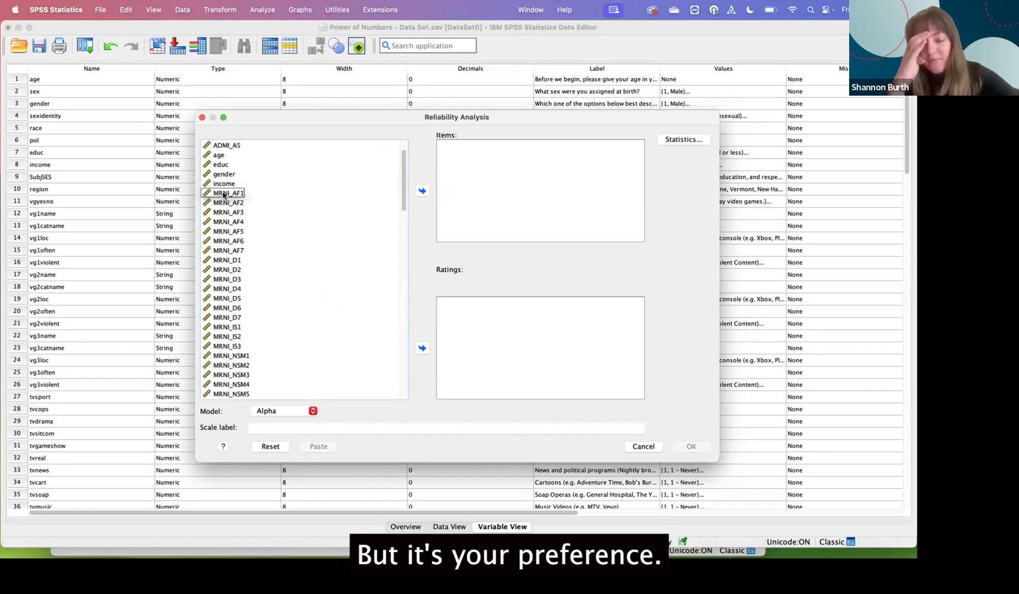
pyautogui.click(227, 195)
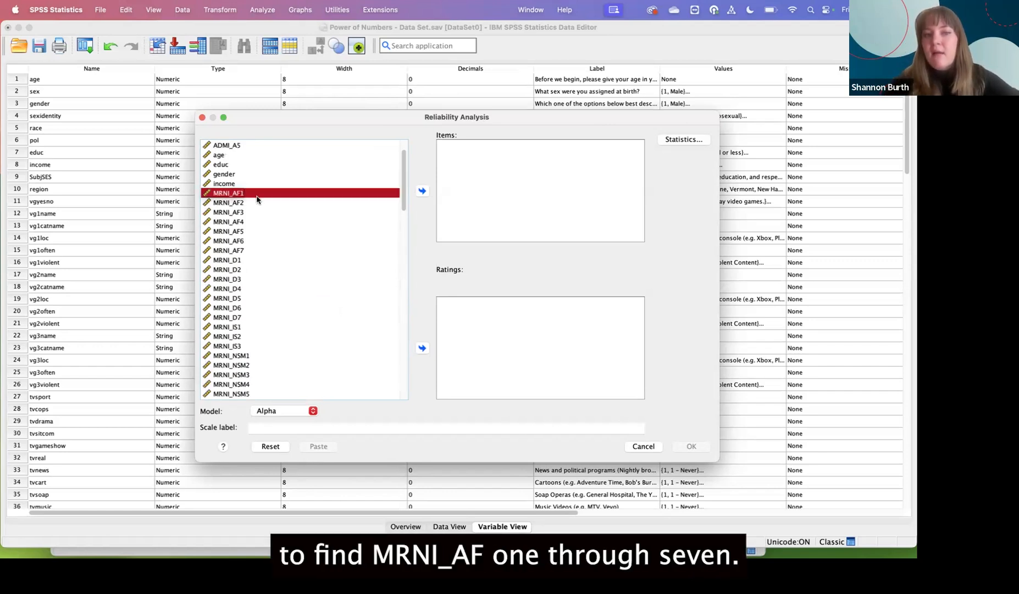
pyautogui.keyDown('shift'); pyautogui.click(236, 250); pyautogui.keyUp('shift')
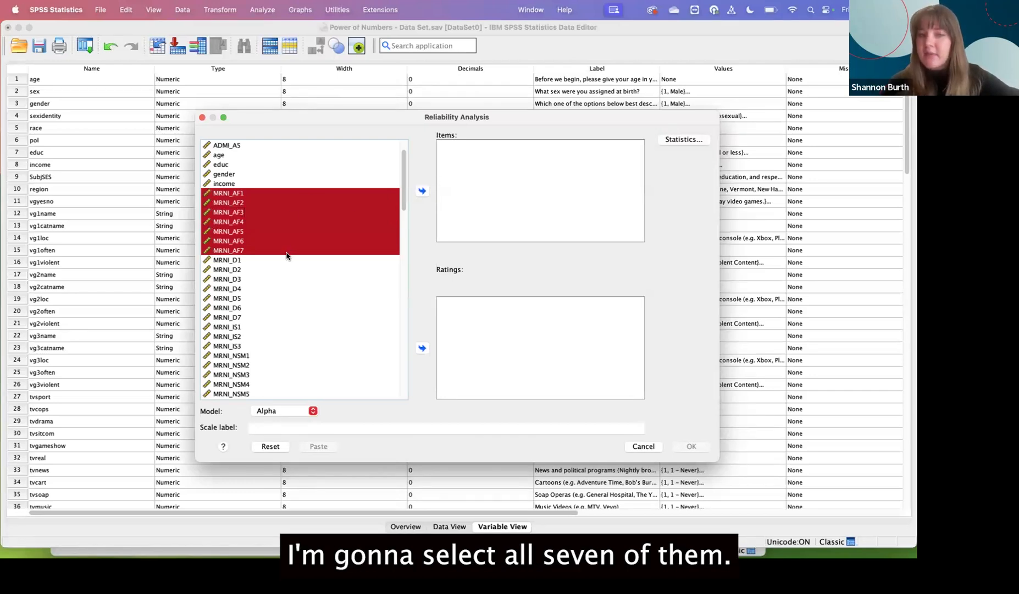
pyautogui.click(422, 191)
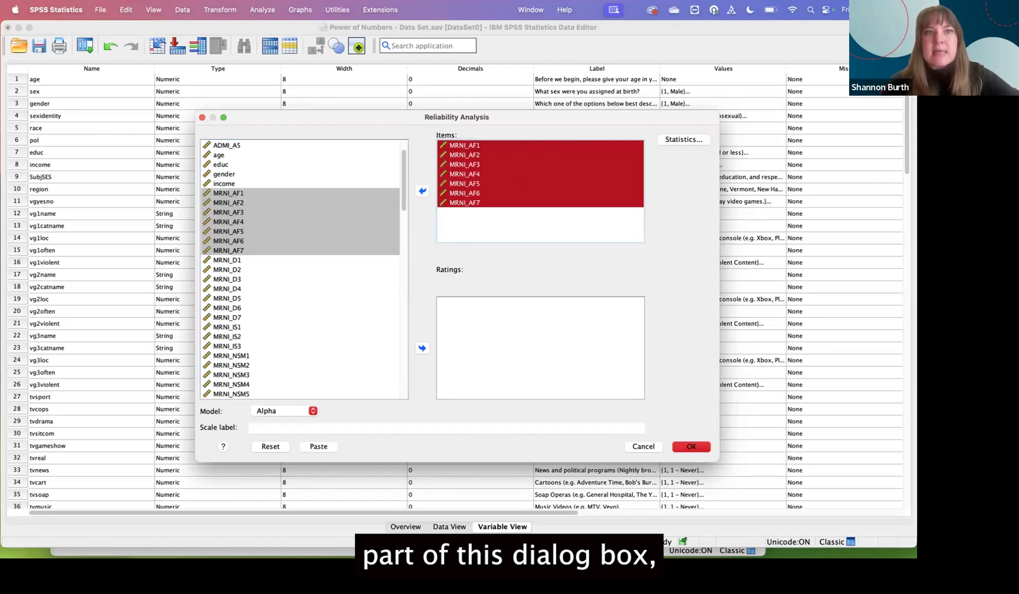
# Step: Request descriptives for item, scale, and scale if item deleted in the reliability analysis
pyautogui.click(676, 141)
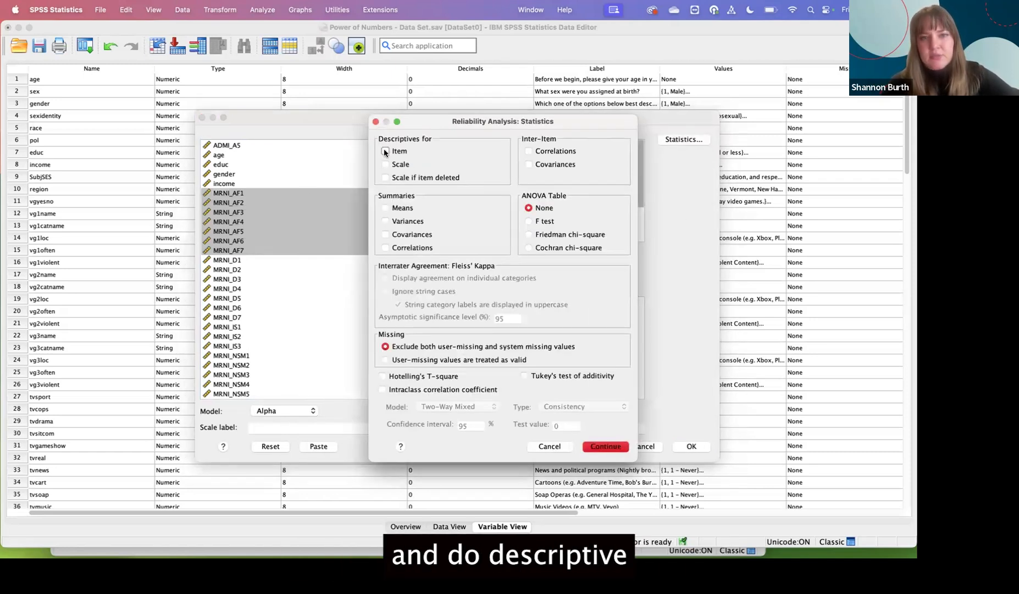
pyautogui.click(385, 151)
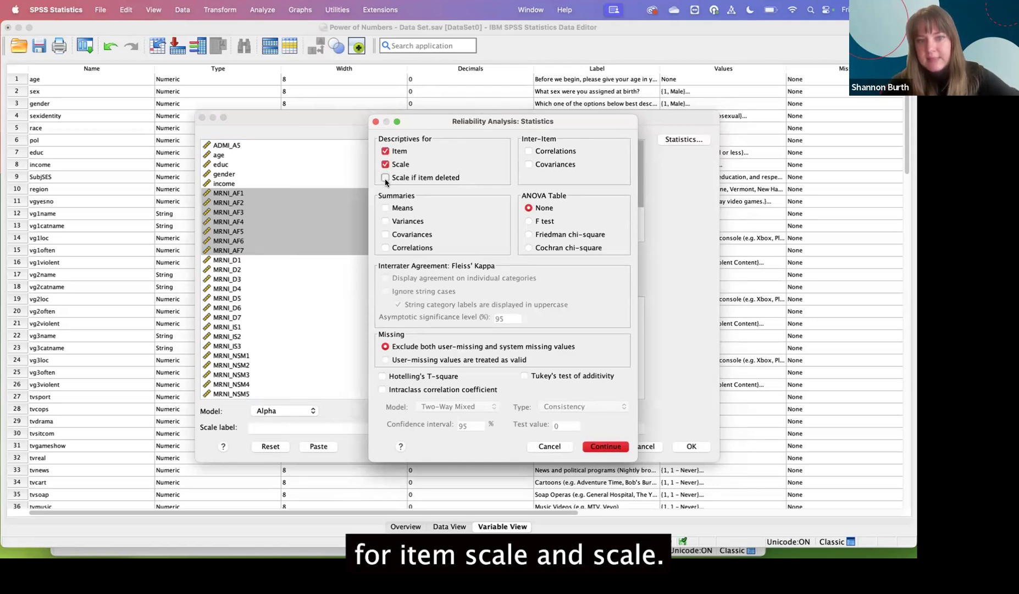
pyautogui.click(385, 178)
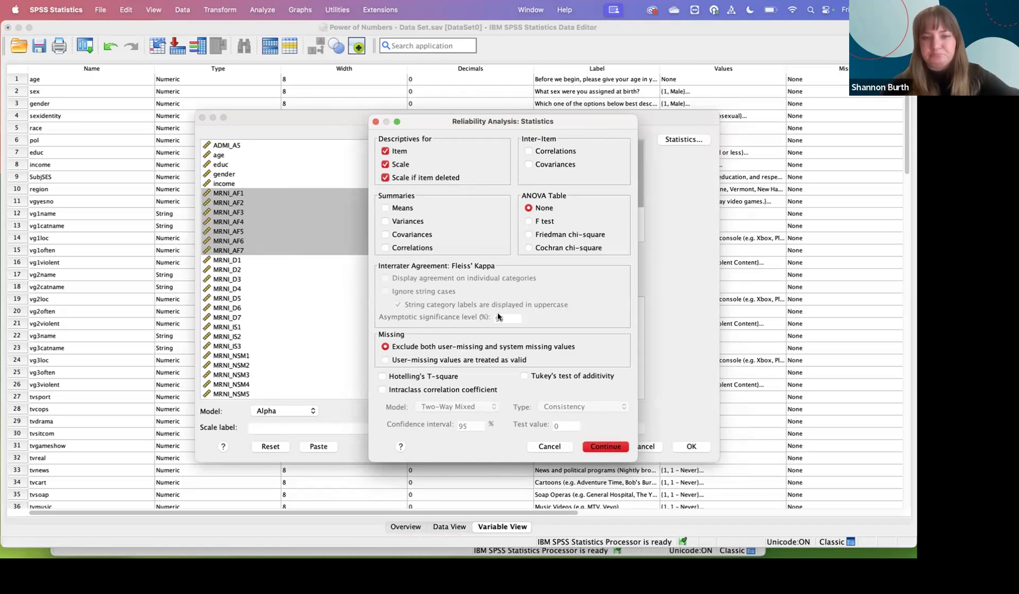
pyautogui.click(600, 443)
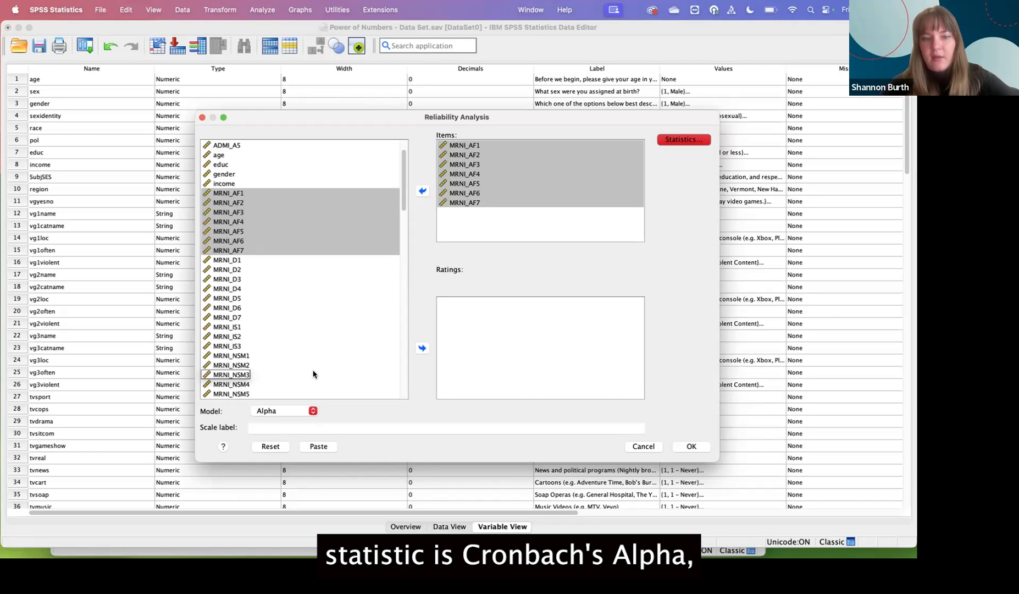
# Step: Keep Alpha as the reliability model and run the analysis
pyautogui.click(312, 411)
pyautogui.click(312, 410)
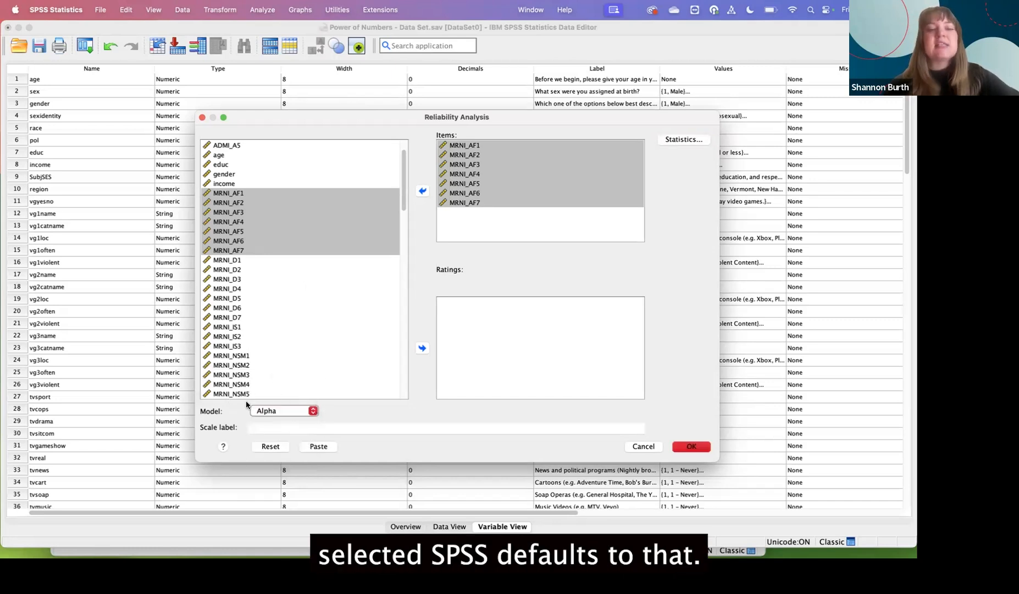
pyautogui.click(691, 445)
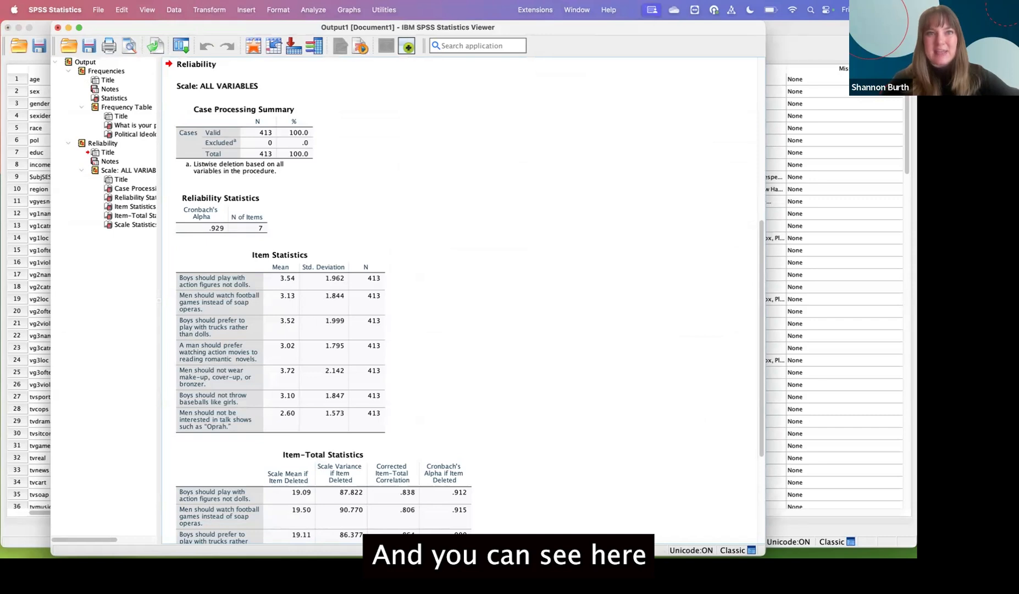
# Step: Examine Cronbach's alpha, the item means and standard deviations, and the alpha-if-item-deleted values in the reliability output
pyautogui.click(263, 298)
pyautogui.click(259, 216)
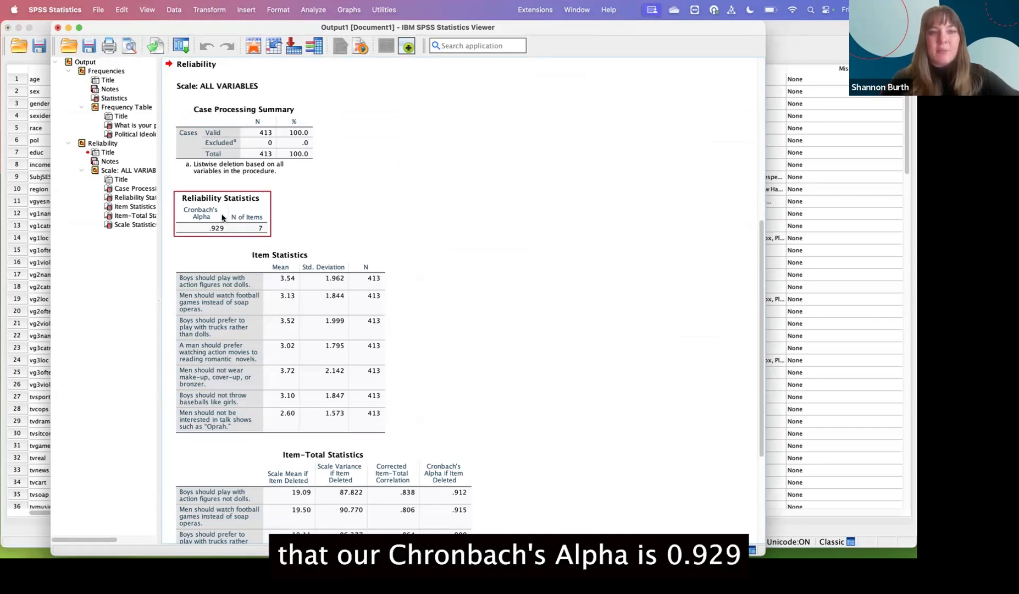
pyautogui.click(259, 243)
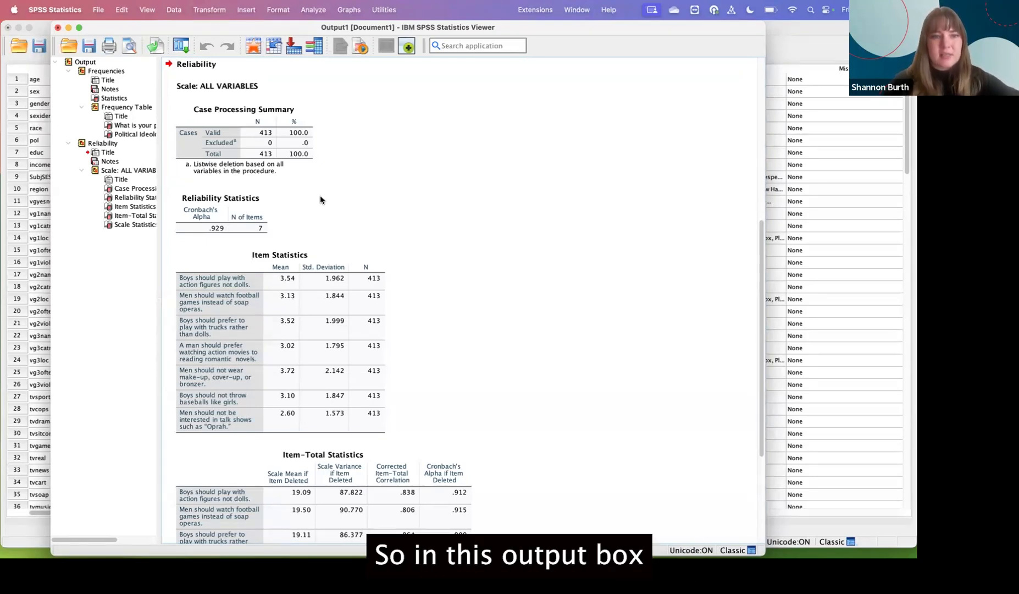
pyautogui.click(276, 248)
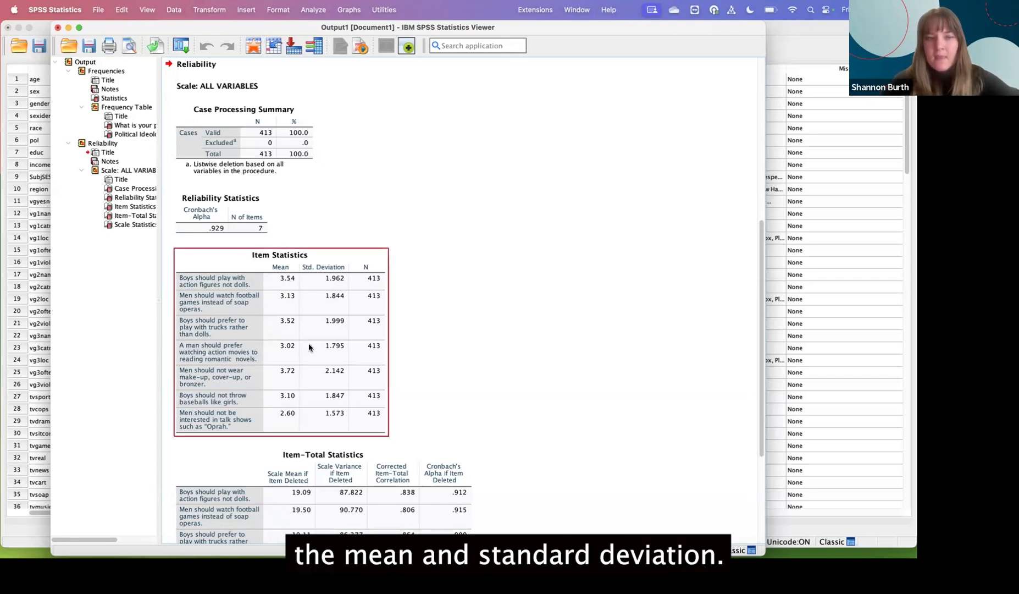
pyautogui.scroll(-5, 308, 343)
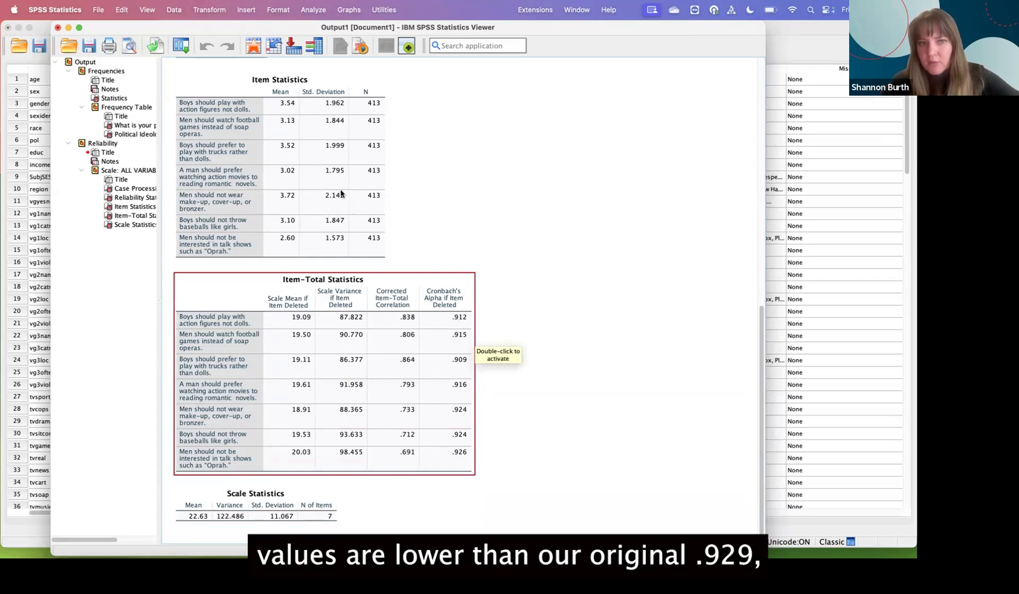
pyautogui.scroll(3, 340, 193)
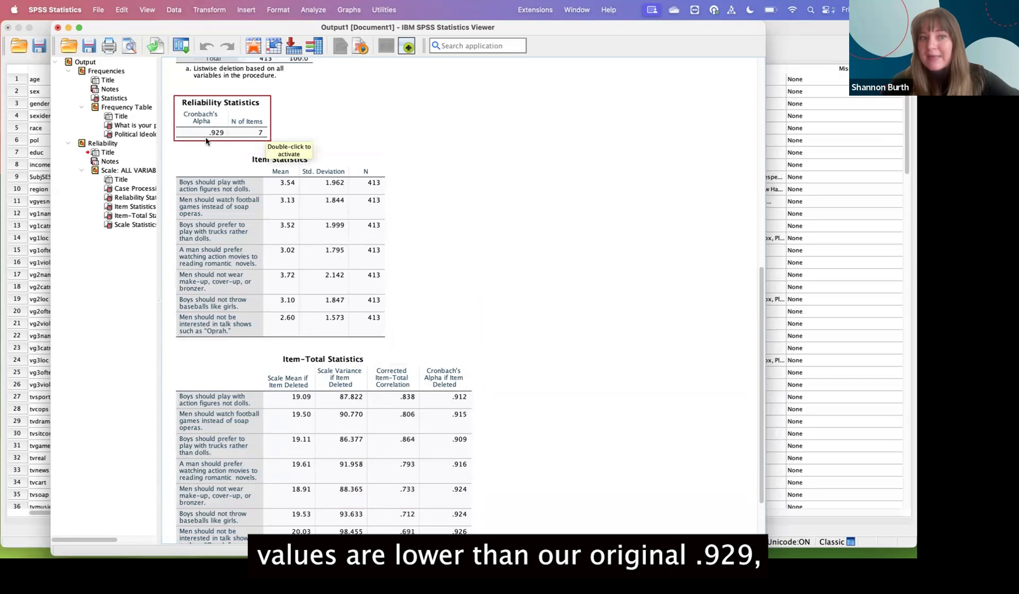
pyautogui.scroll(-3, 450, 304)
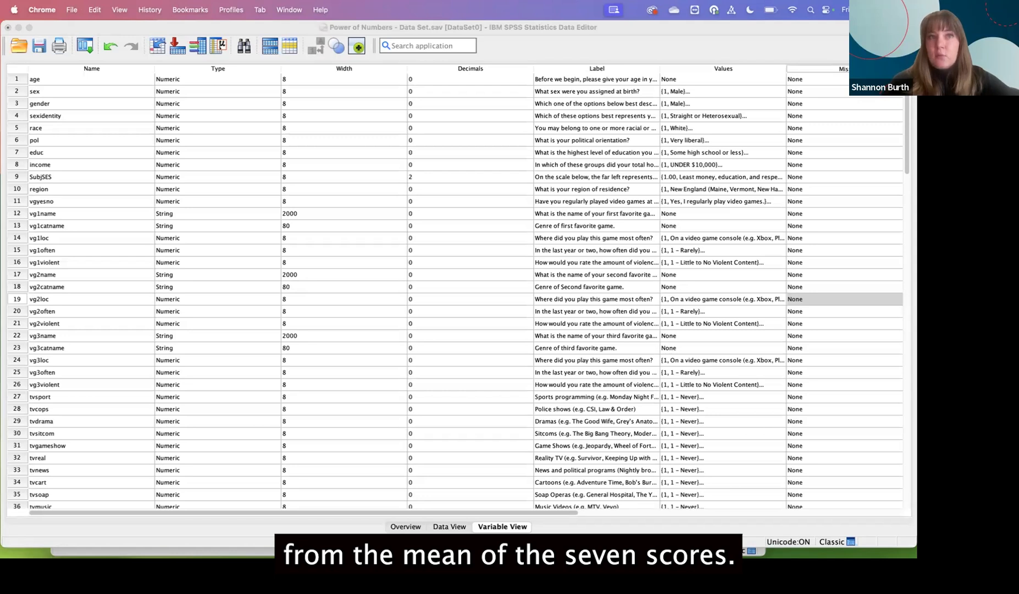
# Step: Start computing a new variable, filter the functions by "mean" and insert the Mean function into the numeric expression
pyautogui.click(339, 127)
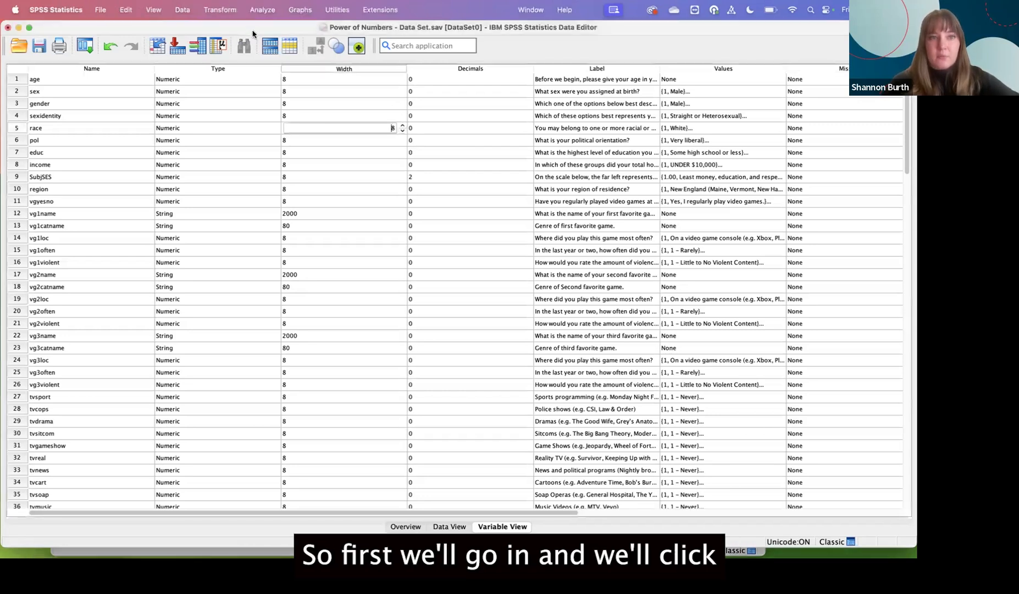
pyautogui.click(226, 11)
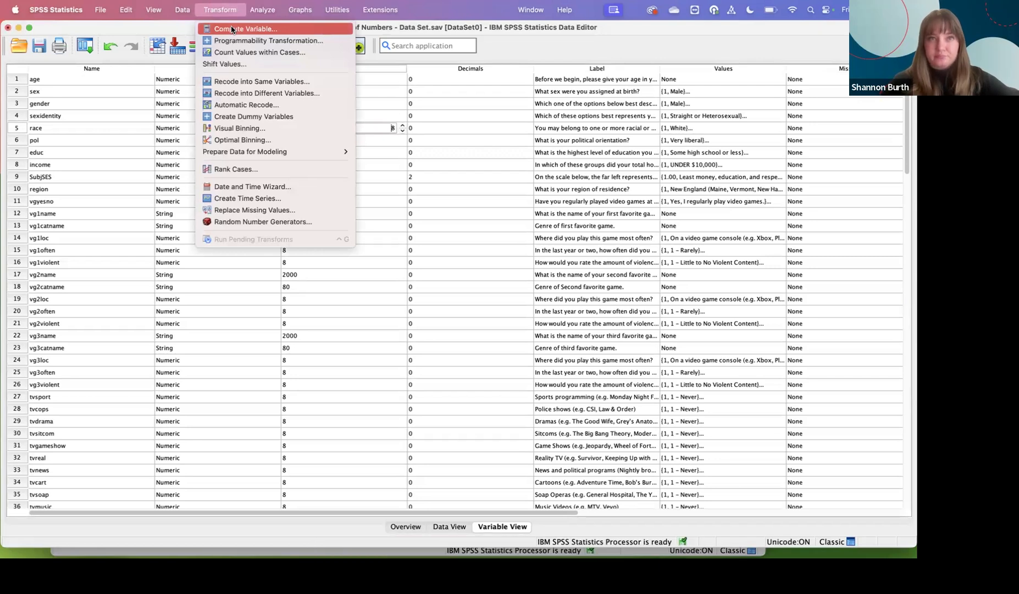
pyautogui.click(231, 29)
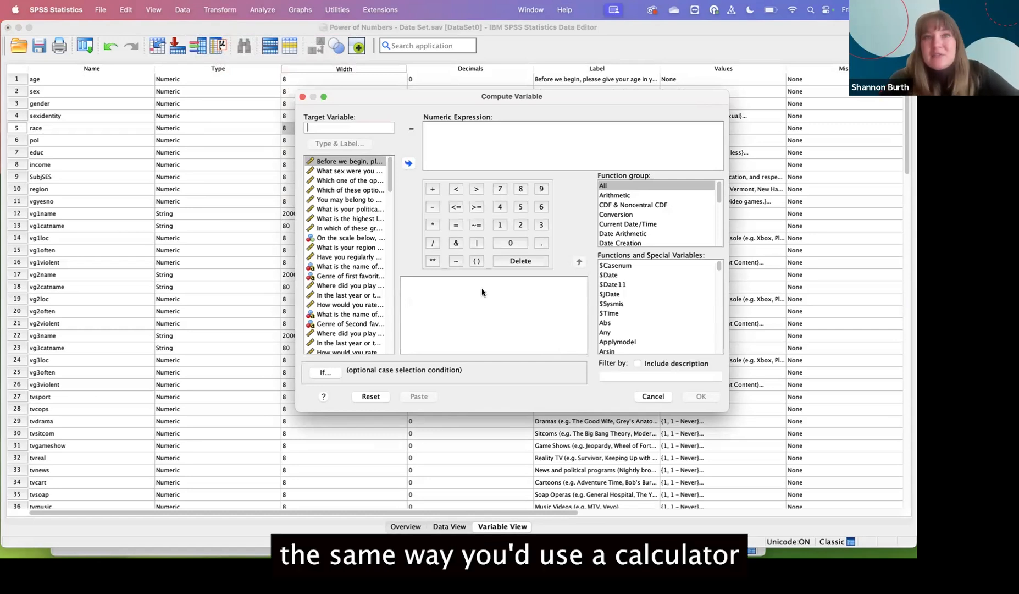
pyautogui.click(615, 375)
pyautogui.scroll(-3, 621, 238)
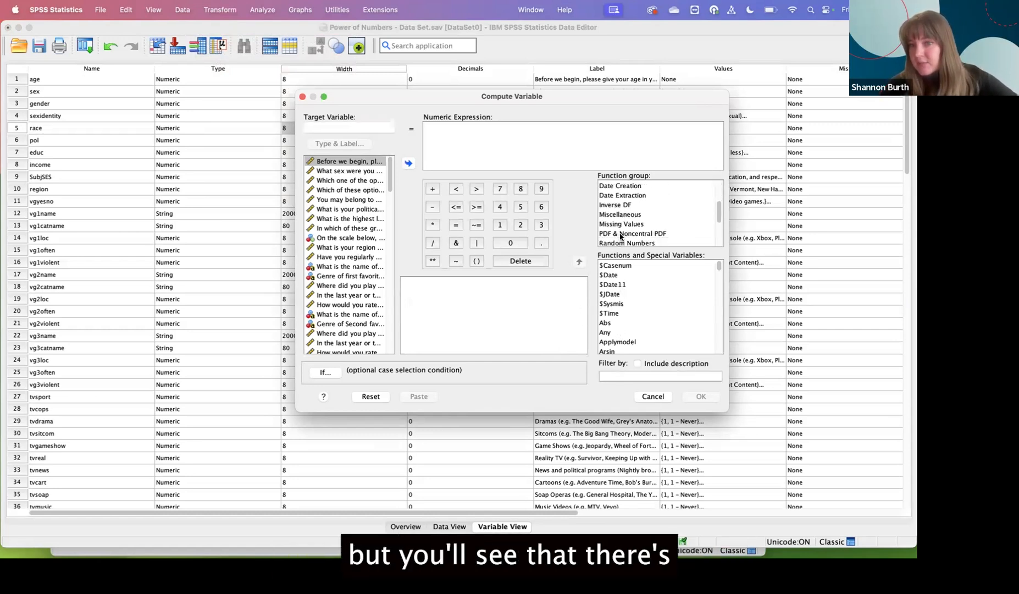
pyautogui.scroll(-5, 628, 302)
pyautogui.scroll(5, 628, 301)
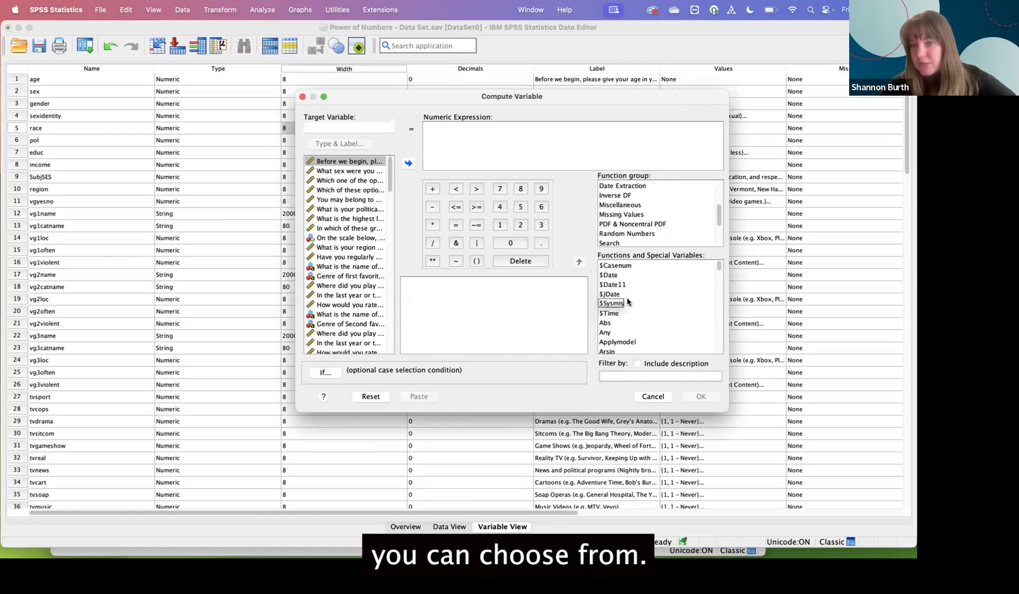
pyautogui.write('mean')
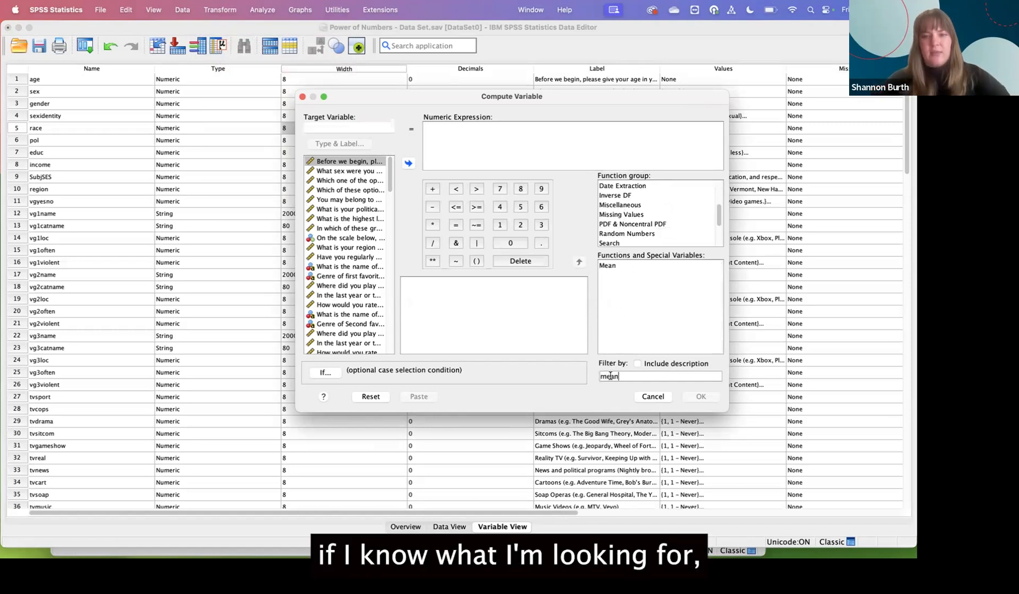
pyautogui.click(607, 266)
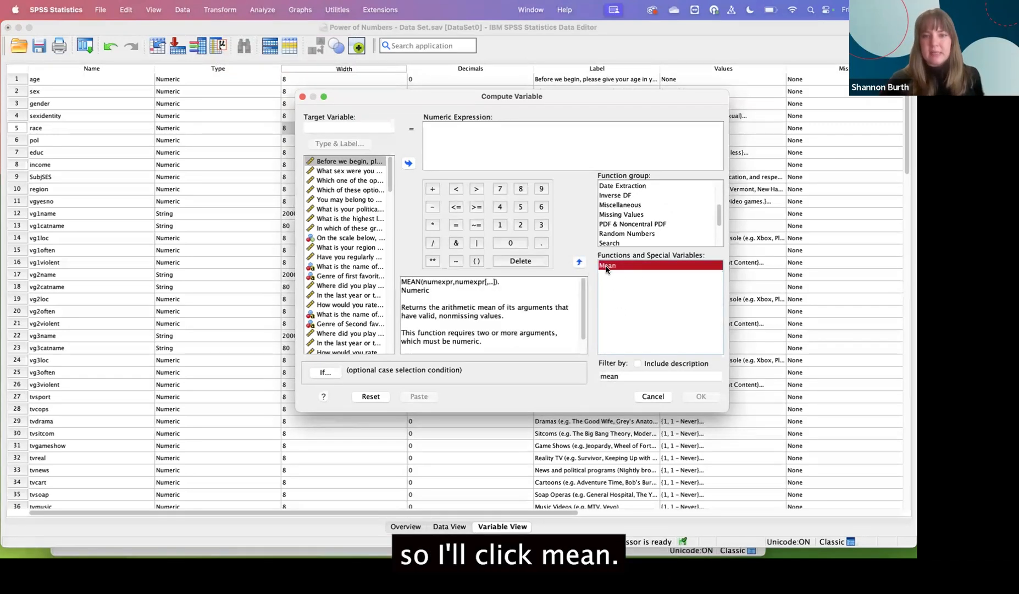
pyautogui.doubleClick(607, 266)
# Step: Remove the placeholder arguments so the numeric expression reads MEAN()
pyautogui.moveTo(714, 100); pyautogui.dragTo(700, 143)
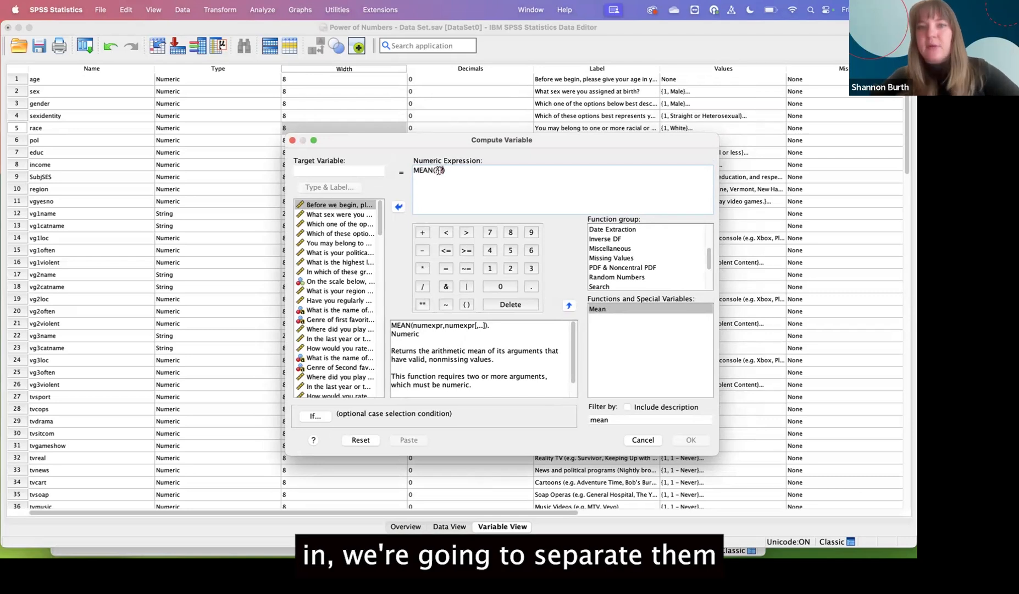
pyautogui.press('BackSpace')
pyautogui.press('BackSpace')
pyautogui.press('BackSpace')
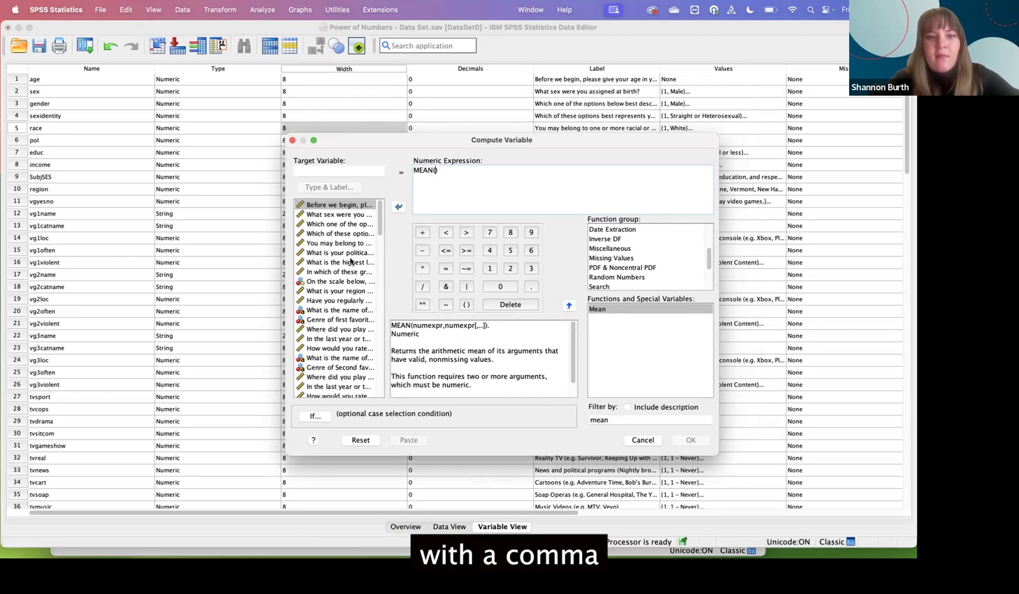
# Step: Display the available variables by name and sort them alphabetically for the computation
pyautogui.rightClick(341, 273)
pyautogui.click(339, 282)
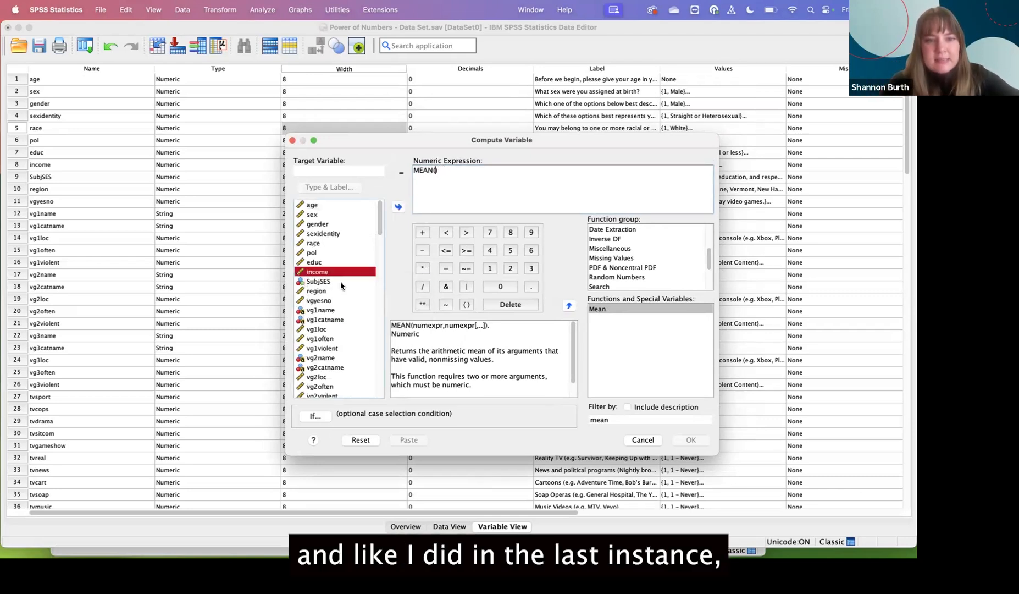
pyautogui.rightClick(340, 280)
pyautogui.click(333, 321)
pyautogui.scroll(-2, 333, 325)
pyautogui.scroll(6, 333, 326)
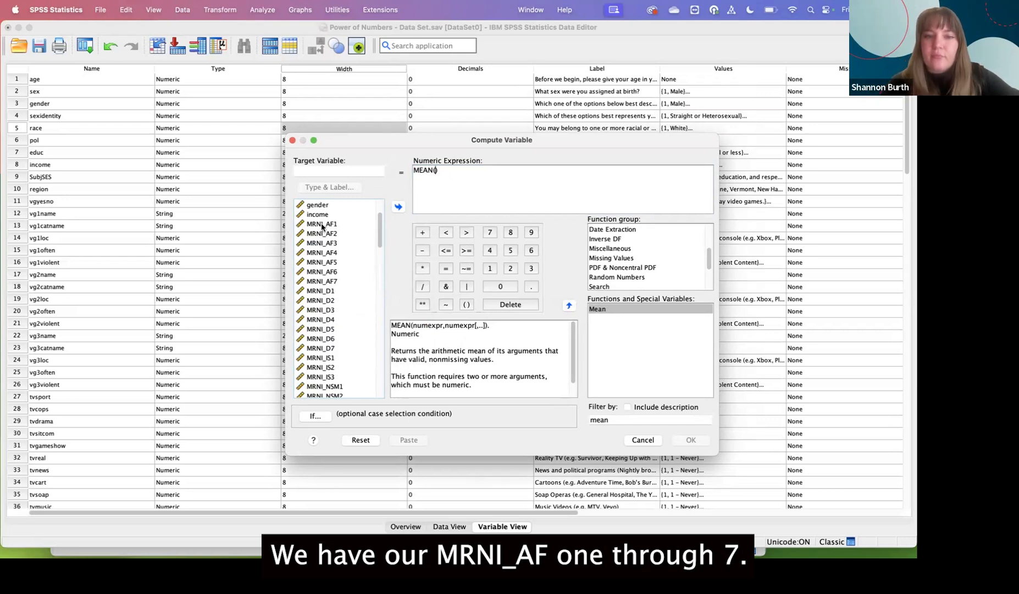
# Step: Insert MRNI_AF1, MRNI_AF2 and MRNI_AF3 as comma-separated arguments of the MEAN function
pyautogui.click(322, 224)
pyautogui.click(398, 207)
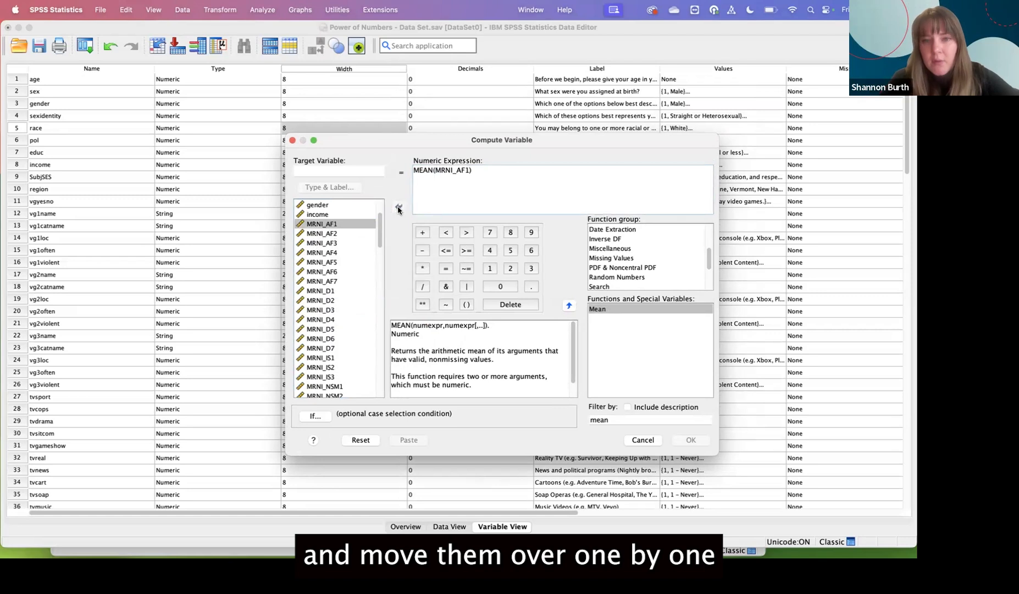
pyautogui.write(',')
pyautogui.click(324, 233)
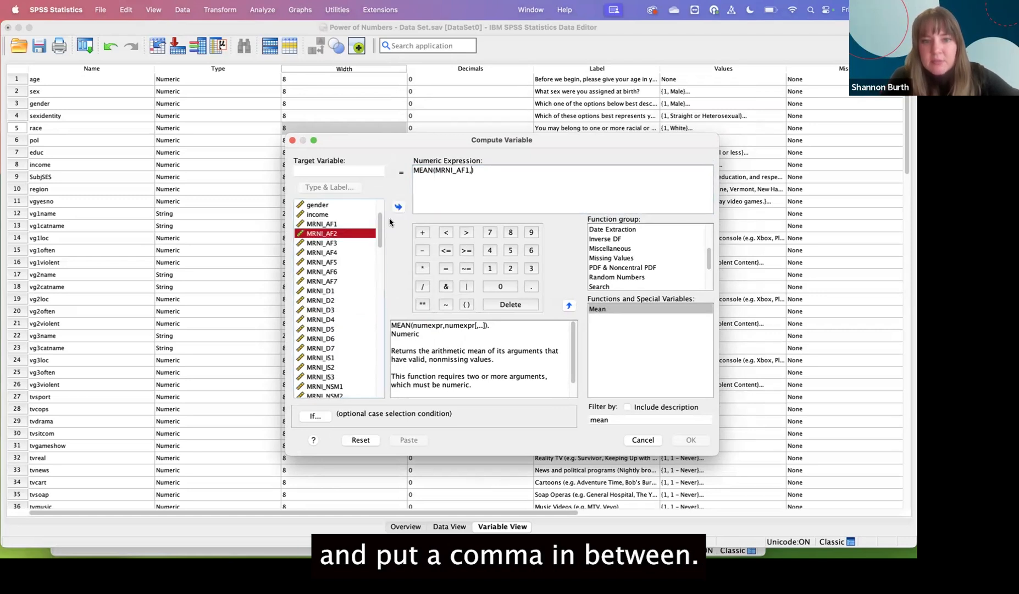
pyautogui.click(398, 207)
pyautogui.write(',')
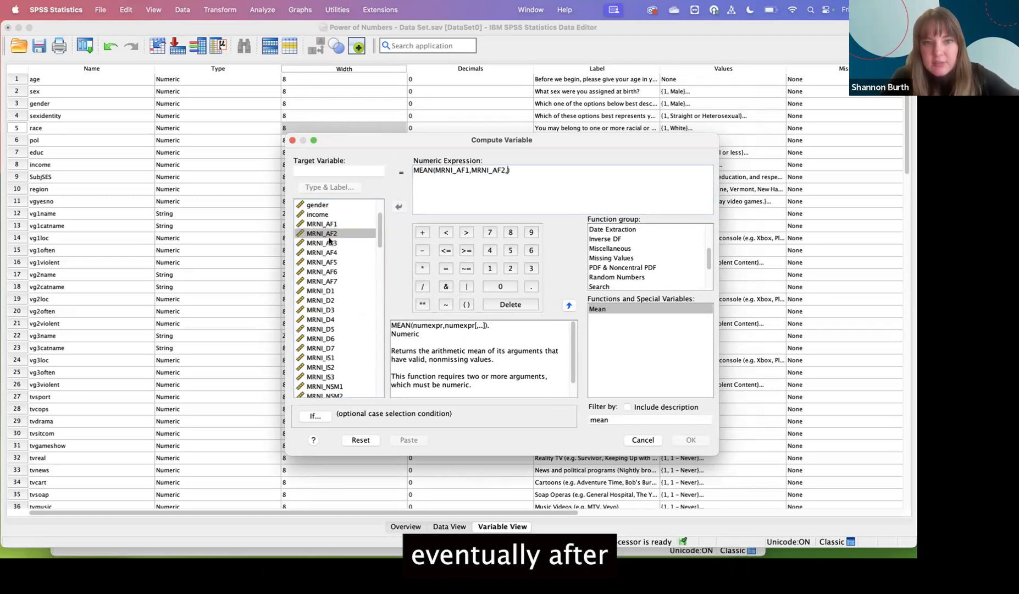
pyautogui.click(340, 243)
pyautogui.click(398, 207)
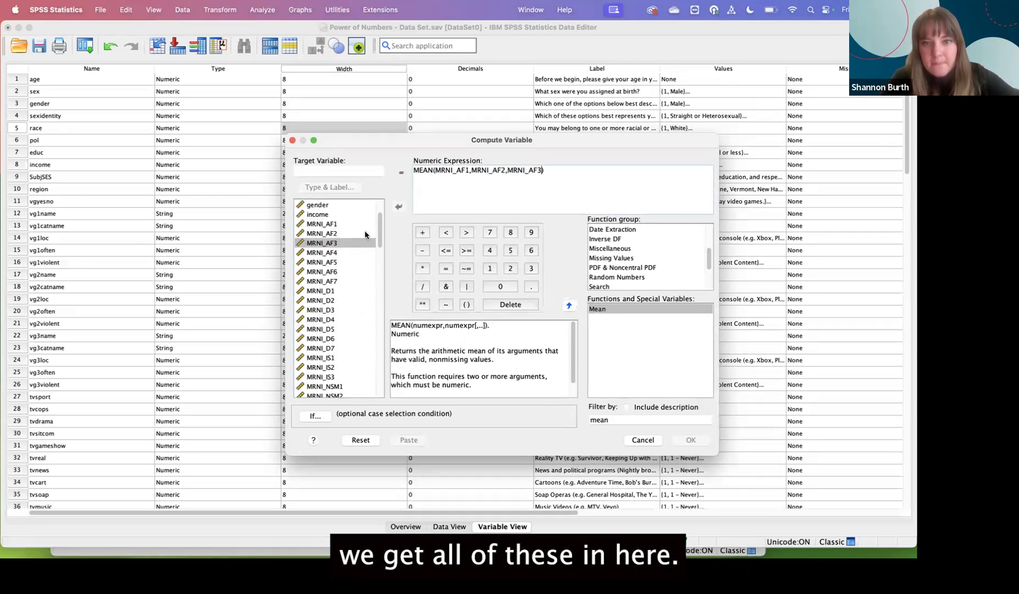
pyautogui.write(',')
# Step: Add MRNI_AF4 through MRNI_AF7 to the MEAN function, separated by commas, to complete the expression
pyautogui.click(343, 253)
pyautogui.click(398, 207)
pyautogui.write(',')
pyautogui.click(330, 262)
pyautogui.click(398, 208)
pyautogui.write(',MRNI_AF5,')
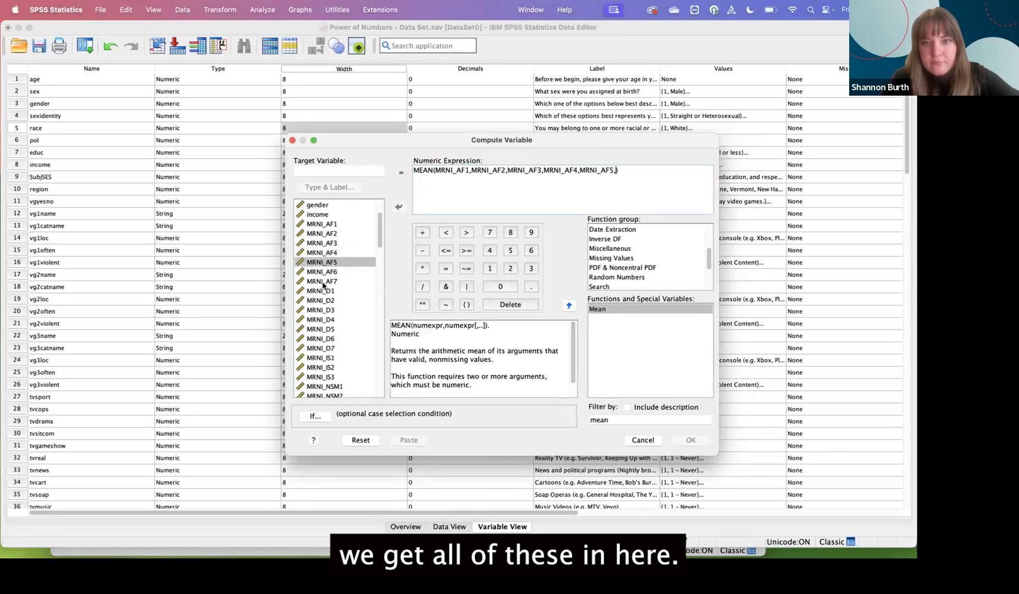
pyautogui.click(323, 276)
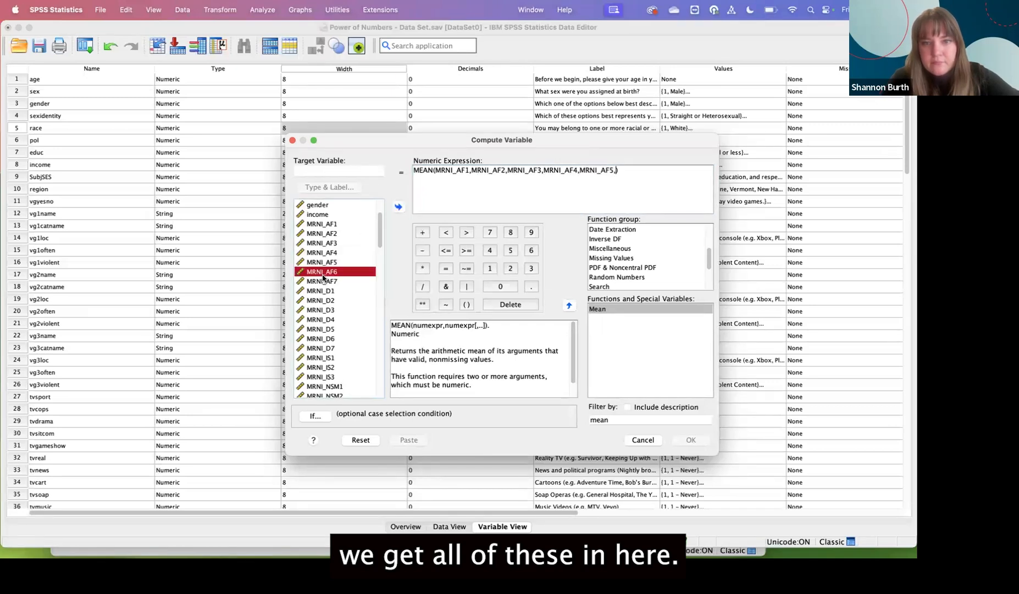
pyautogui.click(398, 207)
pyautogui.write(',')
pyautogui.click(328, 282)
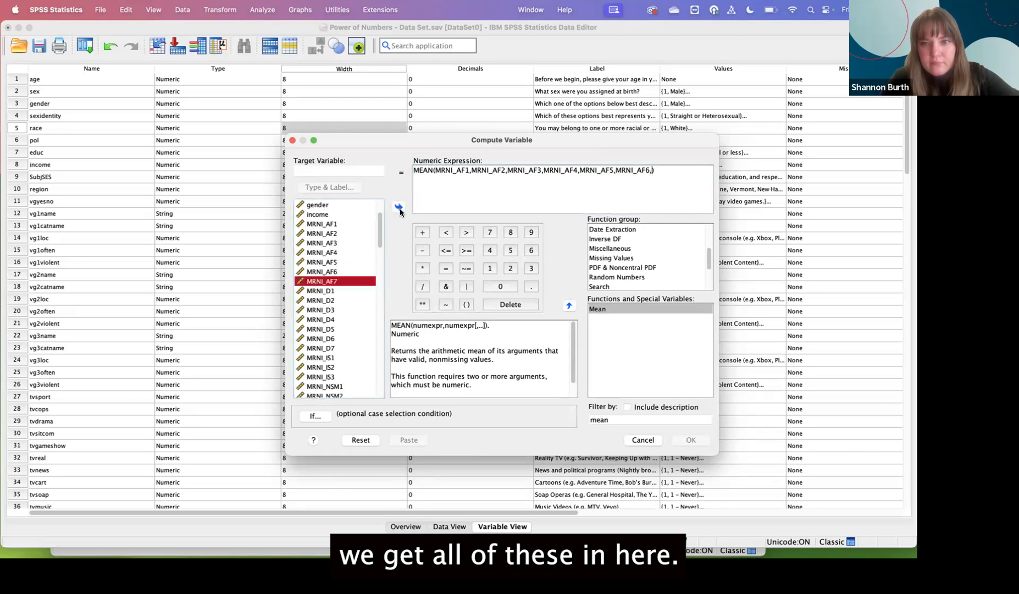
pyautogui.click(398, 207)
# Step: Name the target variable MRNI_AF, compute it and return to the data editor
pyautogui.click(298, 171)
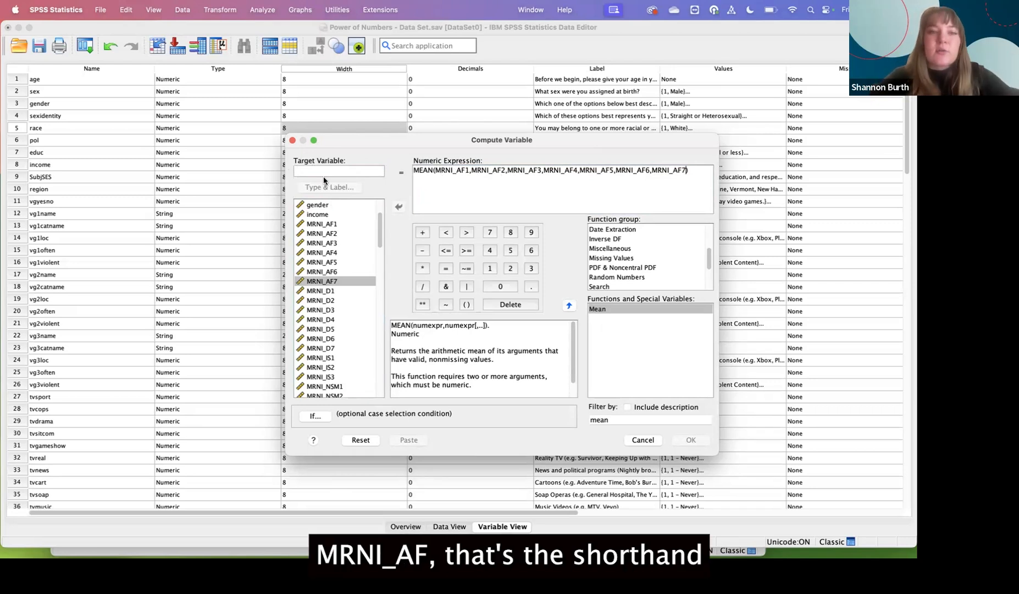
pyautogui.write('MRNI_')
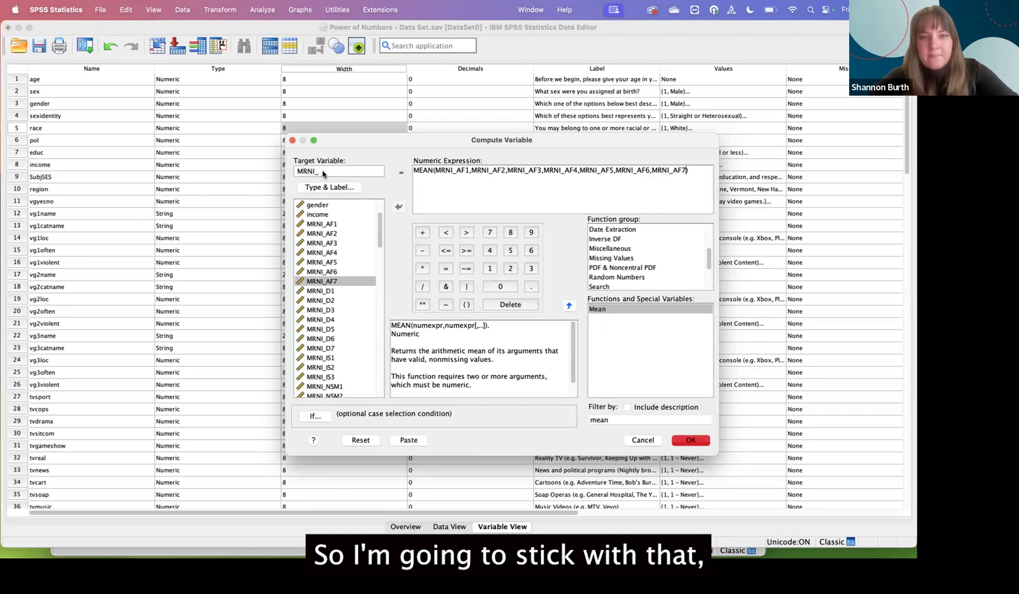
pyautogui.write('AF')
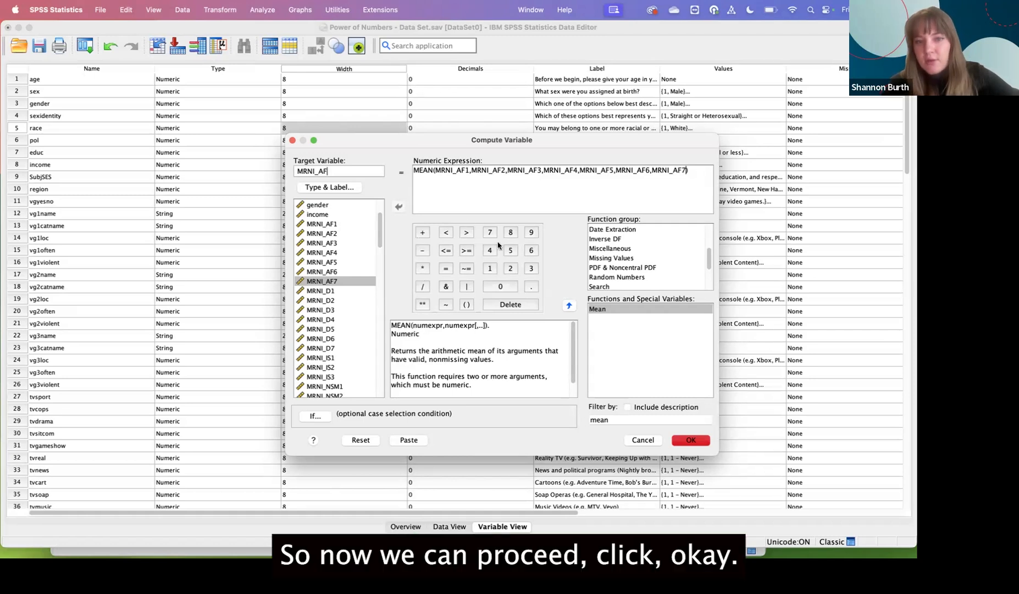
pyautogui.click(689, 441)
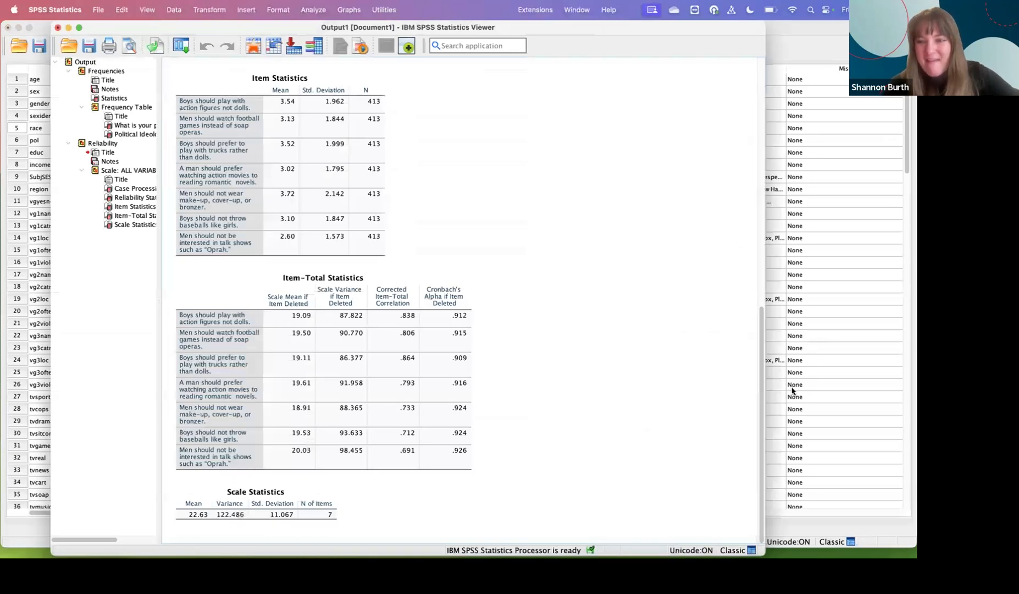
pyautogui.click(791, 389)
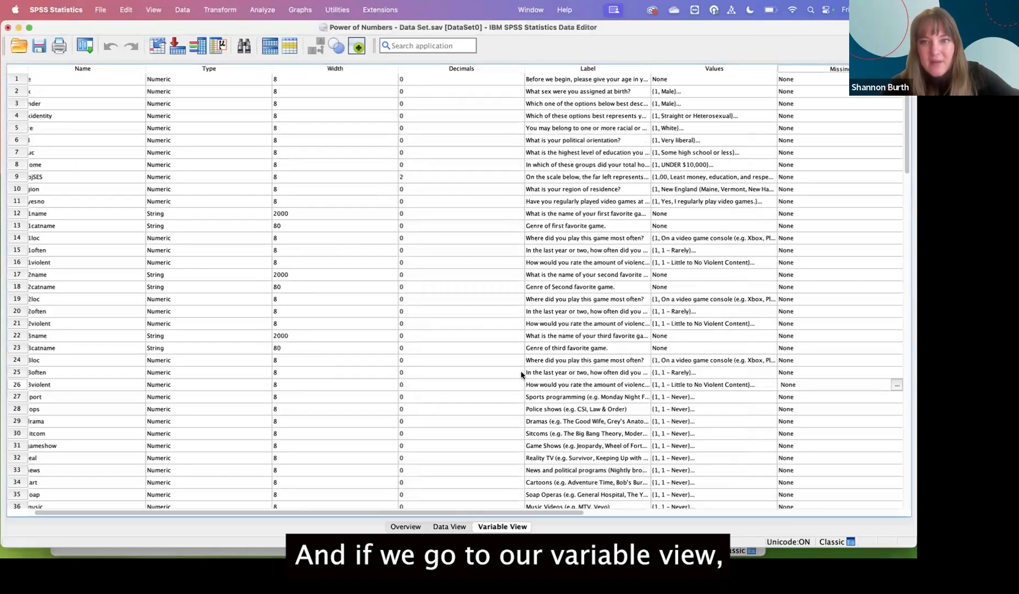
# Step: Find the pol_recode and MRNI_AF variables at the end of the variable list and check their definitions
pyautogui.scroll(-10, 496, 460)
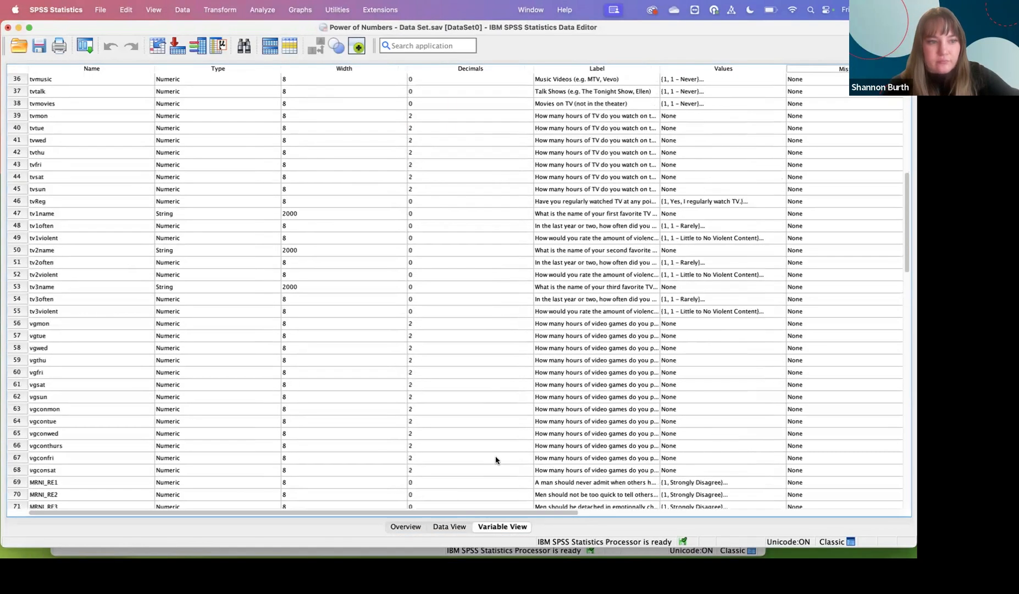
pyautogui.scroll(-15, 496, 459)
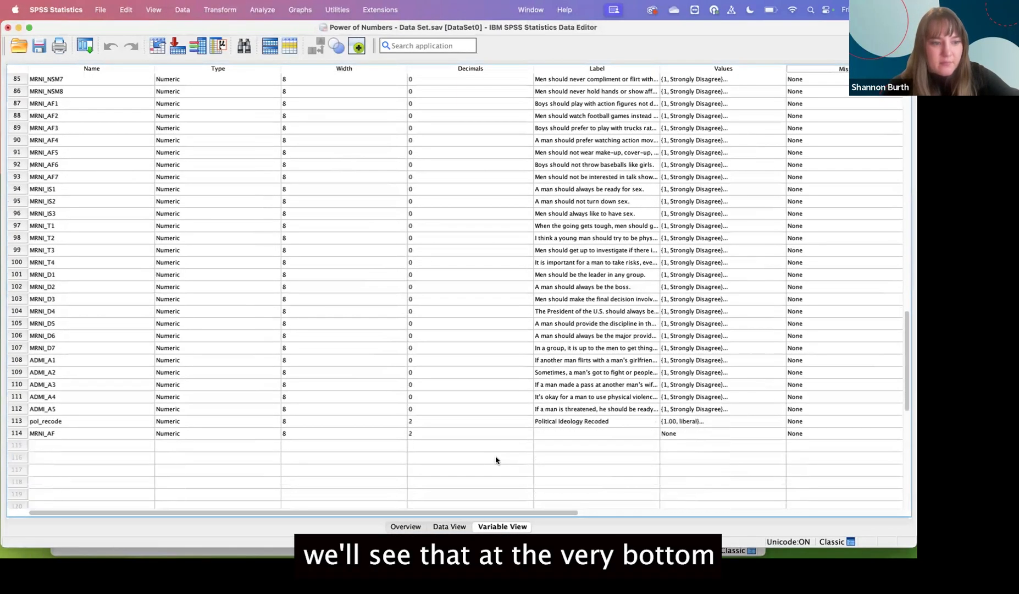
pyautogui.click(15, 433)
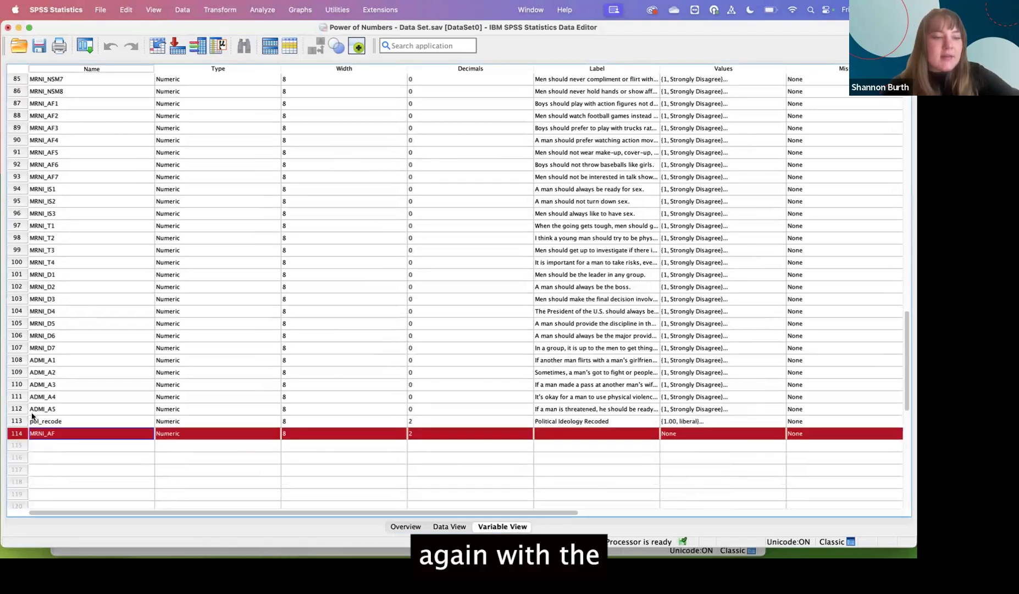
pyautogui.click(20, 421)
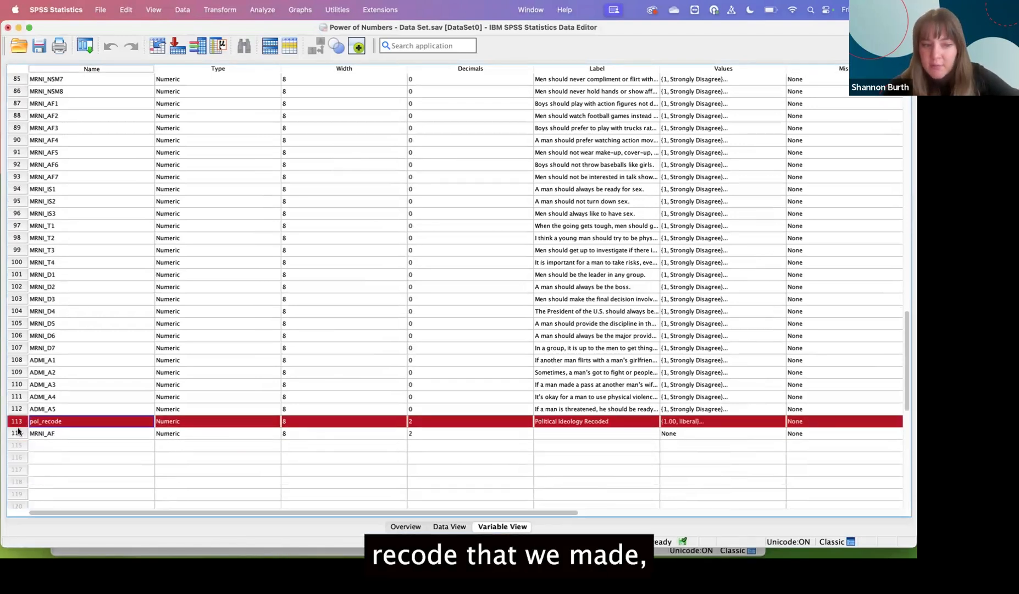
pyautogui.click(18, 434)
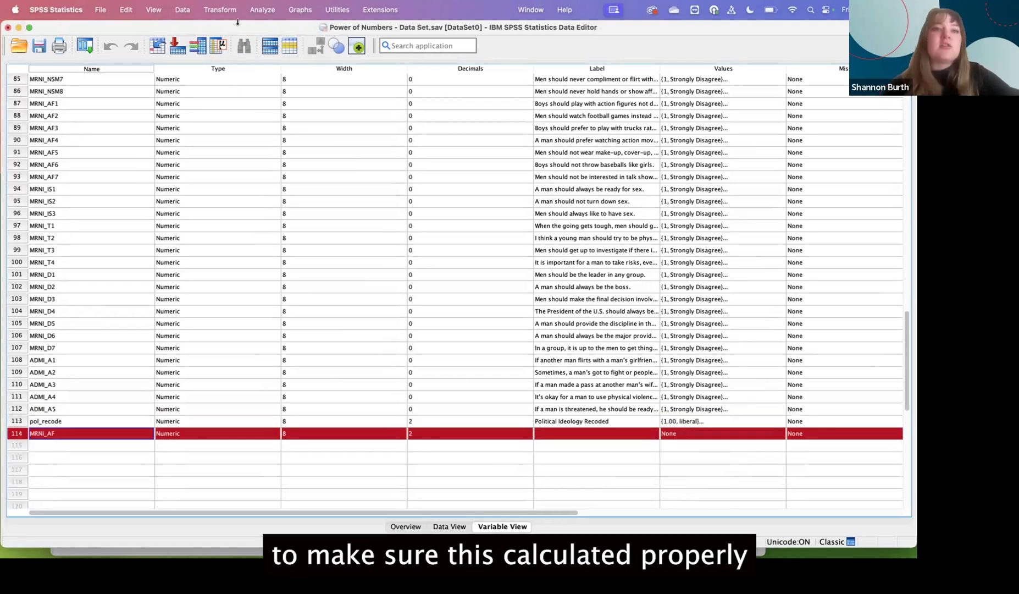
# Step: Set up a Descriptives analysis with MRNI_AF as the only variable
pyautogui.click(257, 12)
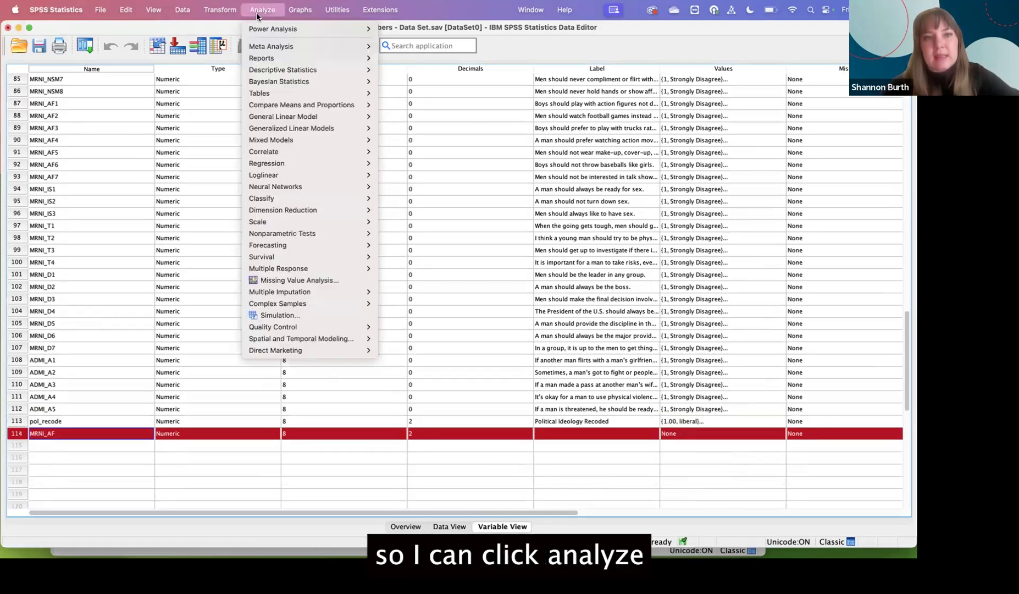
pyautogui.moveTo(252, 72)
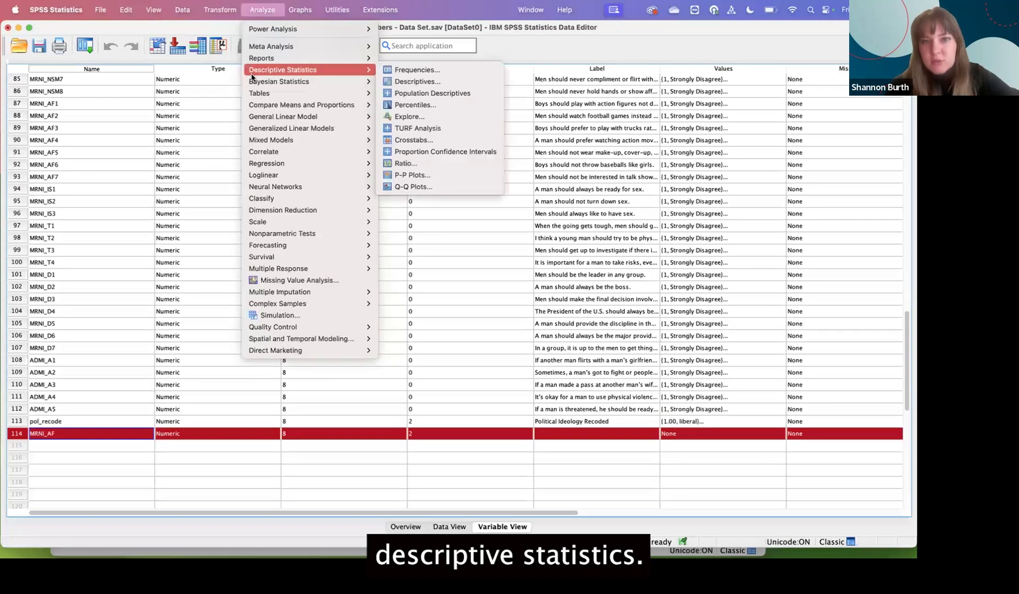
pyautogui.click(385, 81)
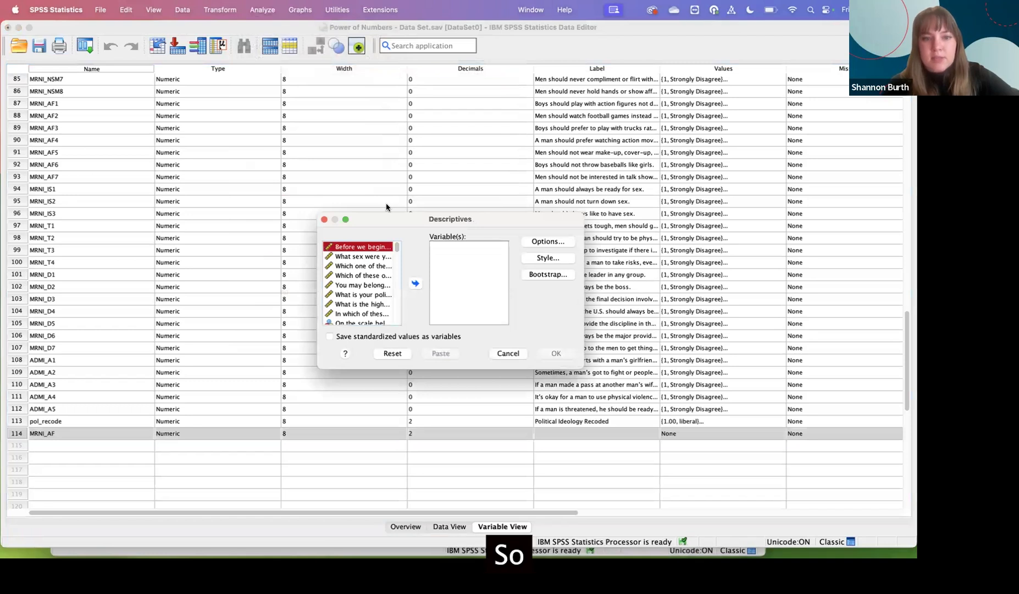
pyautogui.scroll(-15, 362, 295)
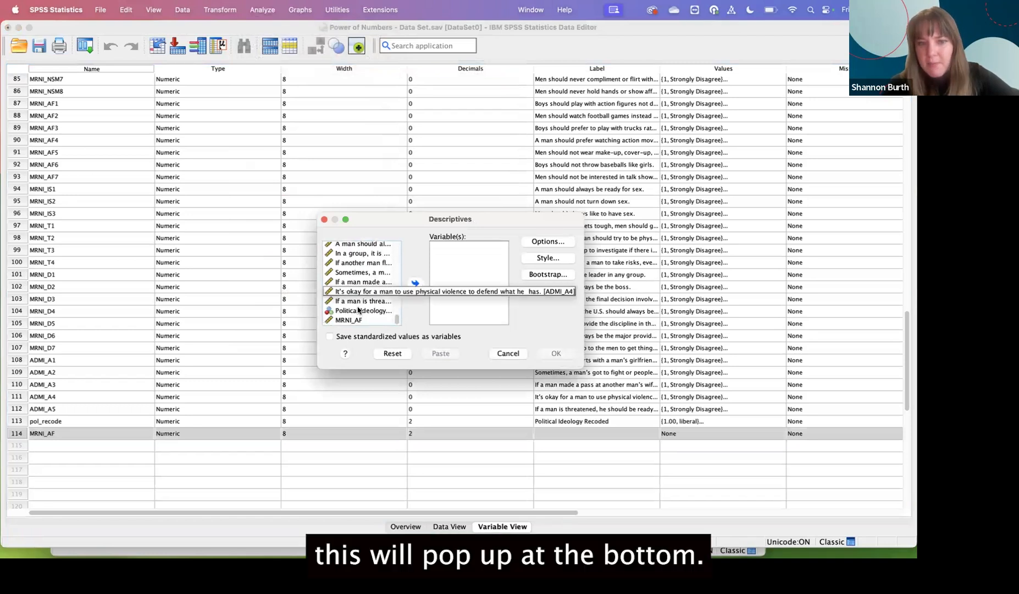
pyautogui.click(346, 320)
pyautogui.click(416, 283)
# Step: Limit the descriptives to mean and standard deviation by excluding minimum and maximum, run the analysis and review the Descriptive Statistics table
pyautogui.click(548, 241)
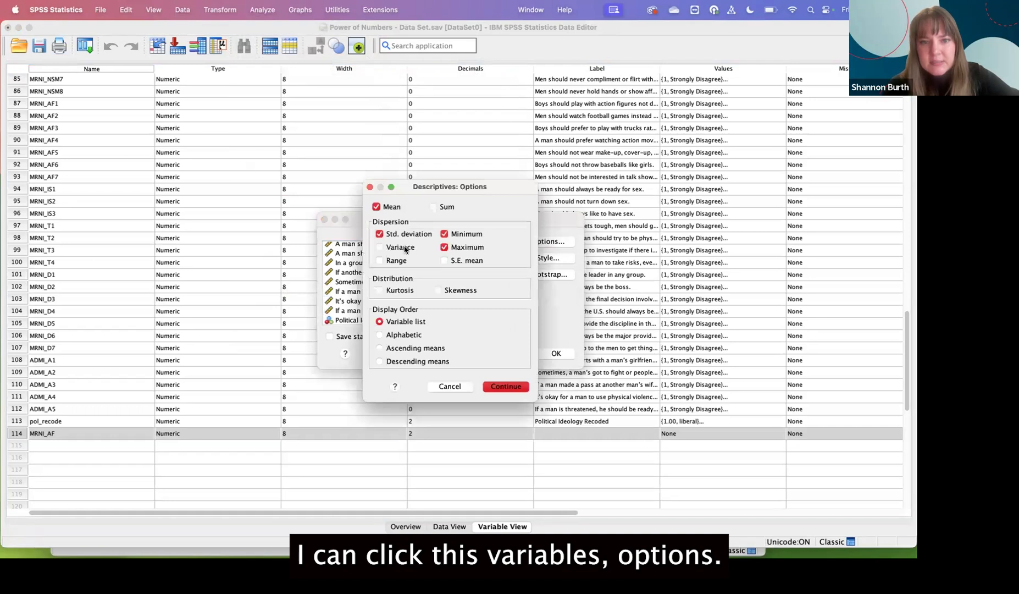
pyautogui.click(444, 233)
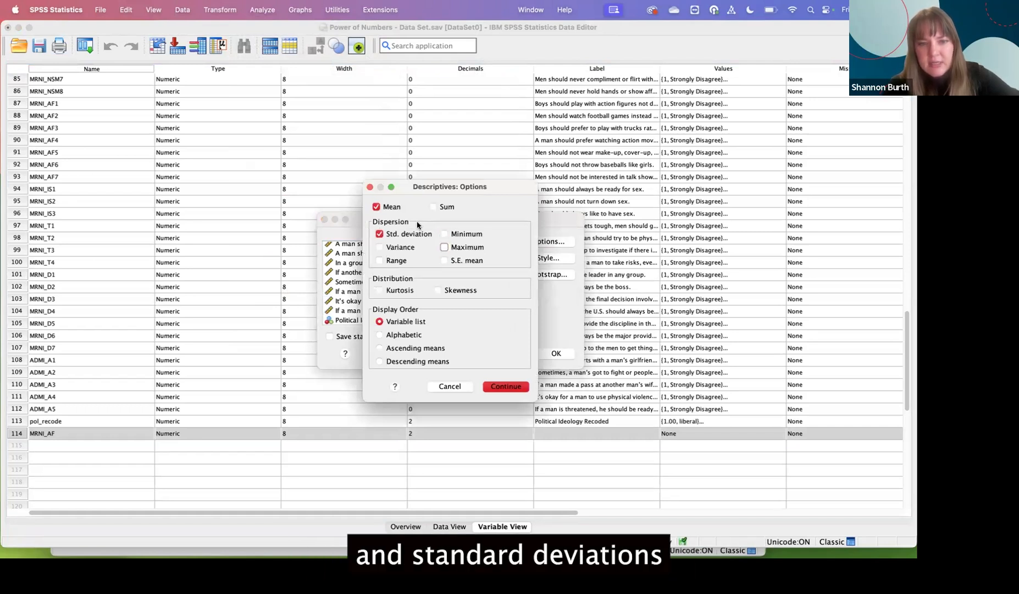
pyautogui.click(490, 388)
pyautogui.click(554, 353)
pyautogui.scroll(-1, 414, 366)
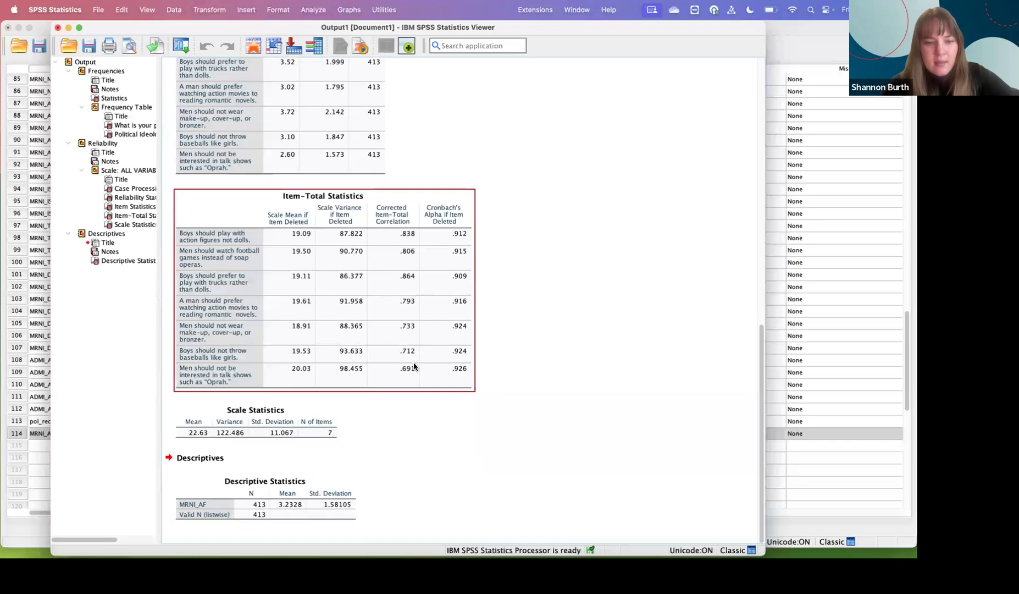
pyautogui.click(264, 511)
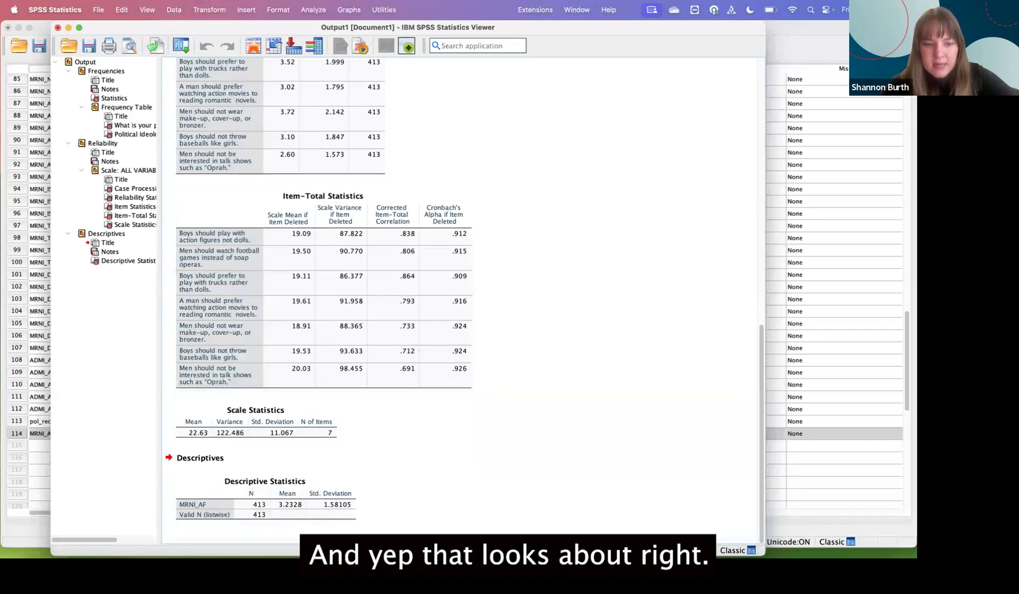